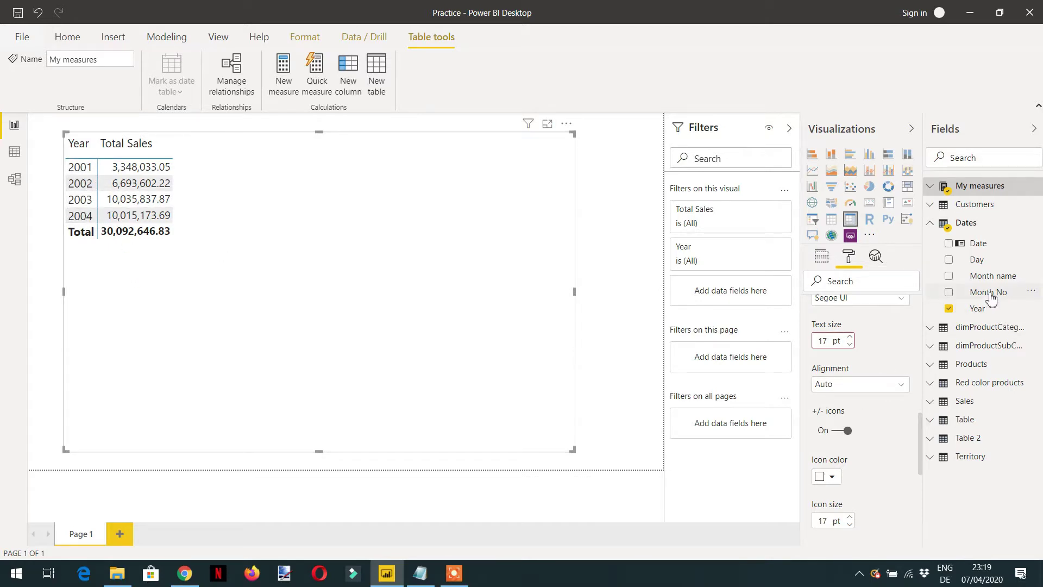
# Place the Month No field beneath Year in the matrix rows and inspect the monthly breakdown of 2001
pyautogui.moveTo(987, 294); pyautogui.dragTo(106, 250)
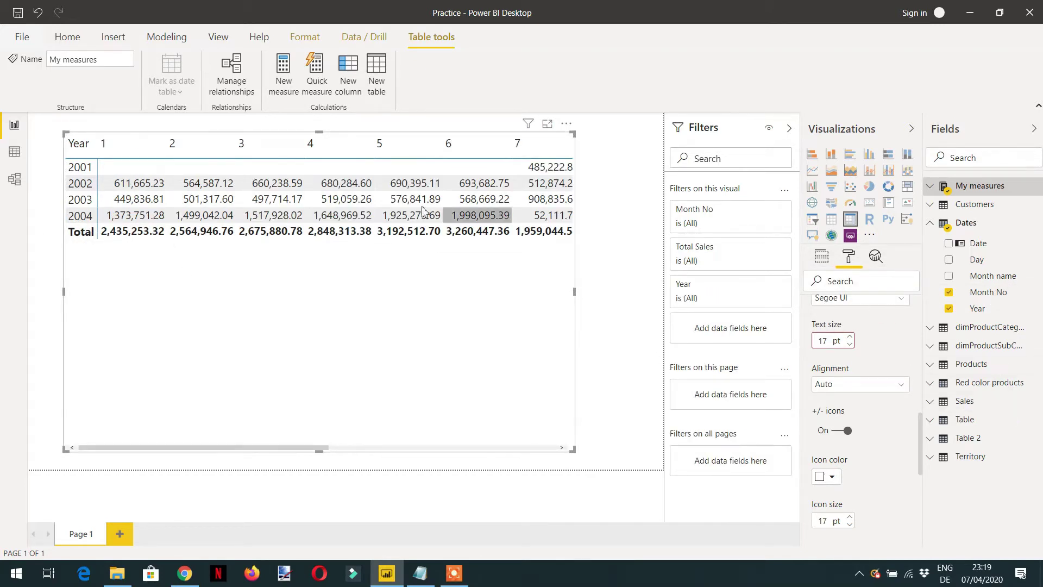
pyautogui.click(823, 257)
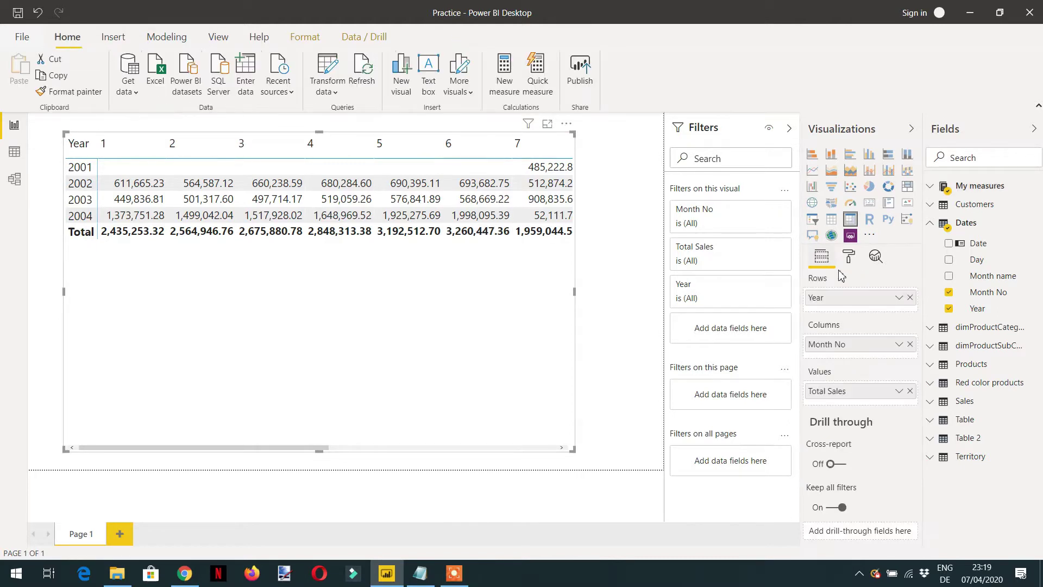
pyautogui.moveTo(868, 345); pyautogui.dragTo(867, 391)
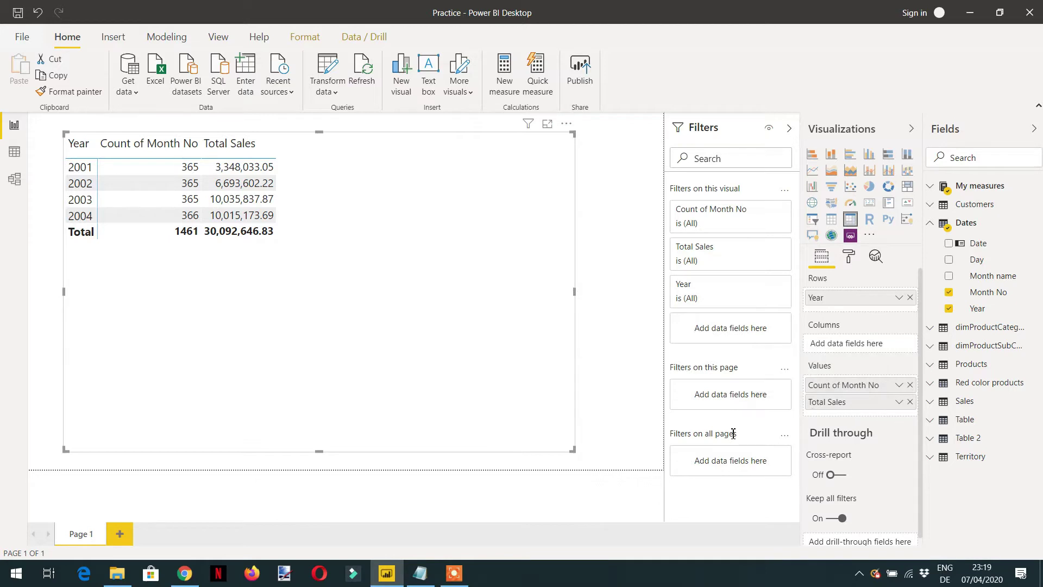
pyautogui.moveTo(875, 389); pyautogui.dragTo(883, 315)
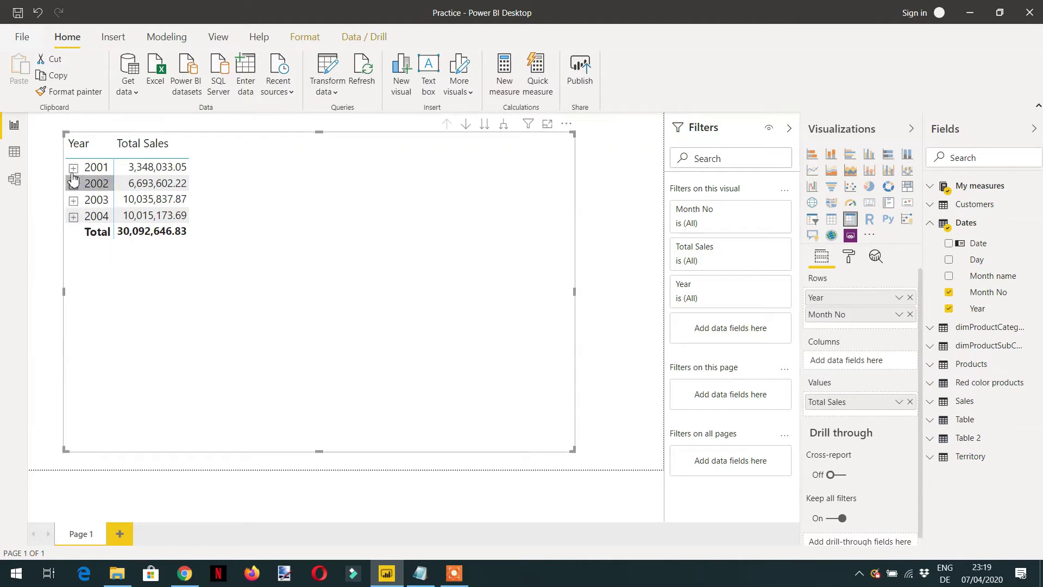
pyautogui.click(73, 168)
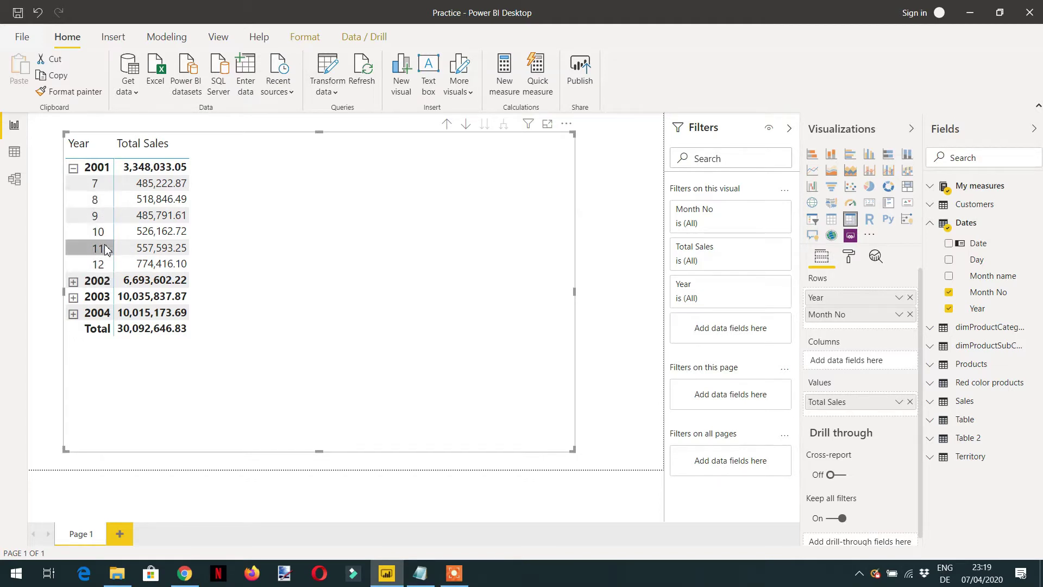
pyautogui.click(75, 169)
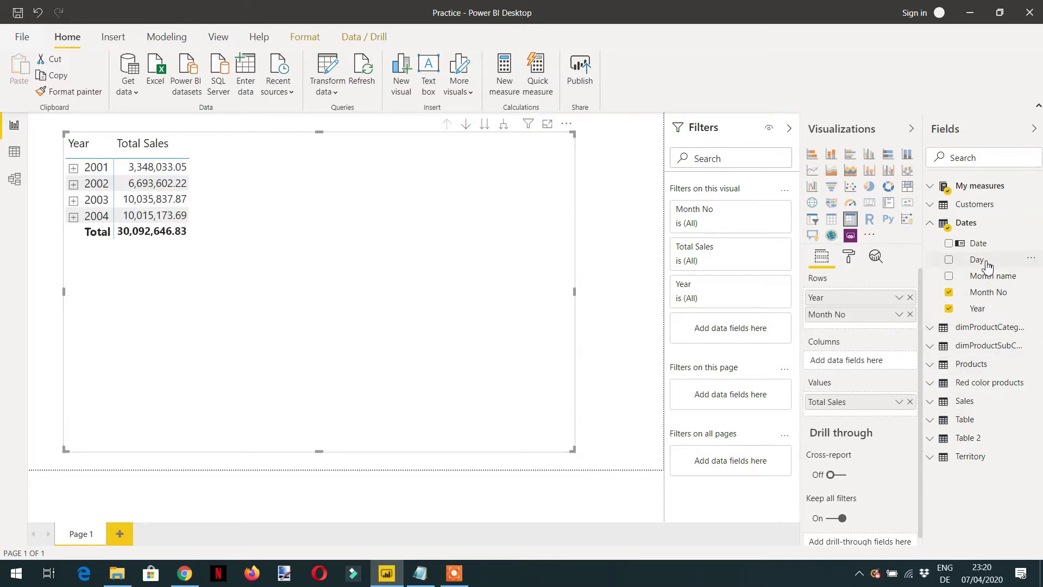
# Add the Day field beneath Month No in the matrix rows and inspect the daily sales for month 7 of 2001
pyautogui.moveTo(988, 266); pyautogui.dragTo(866, 333)
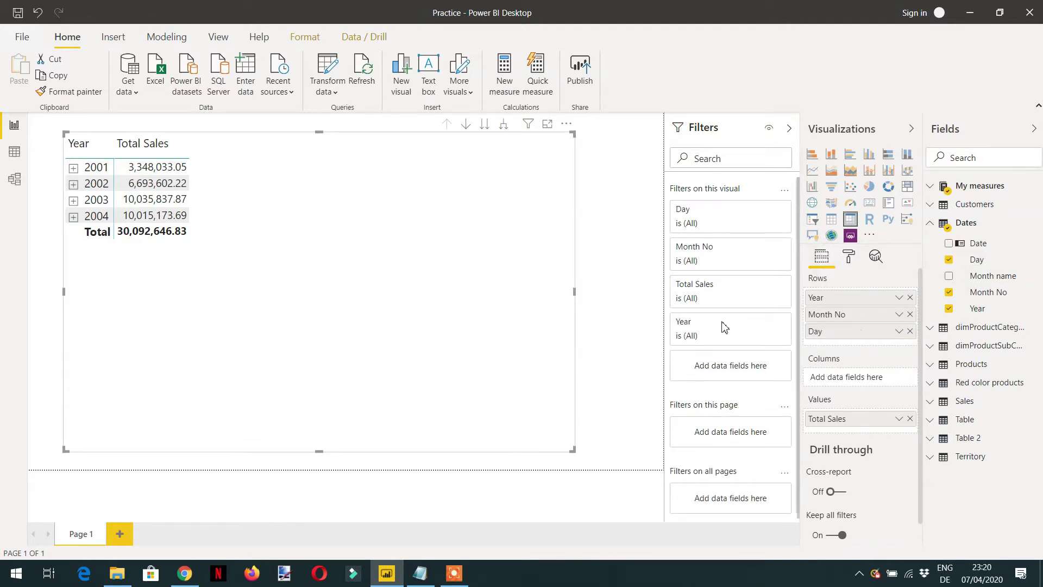
pyautogui.click(74, 169)
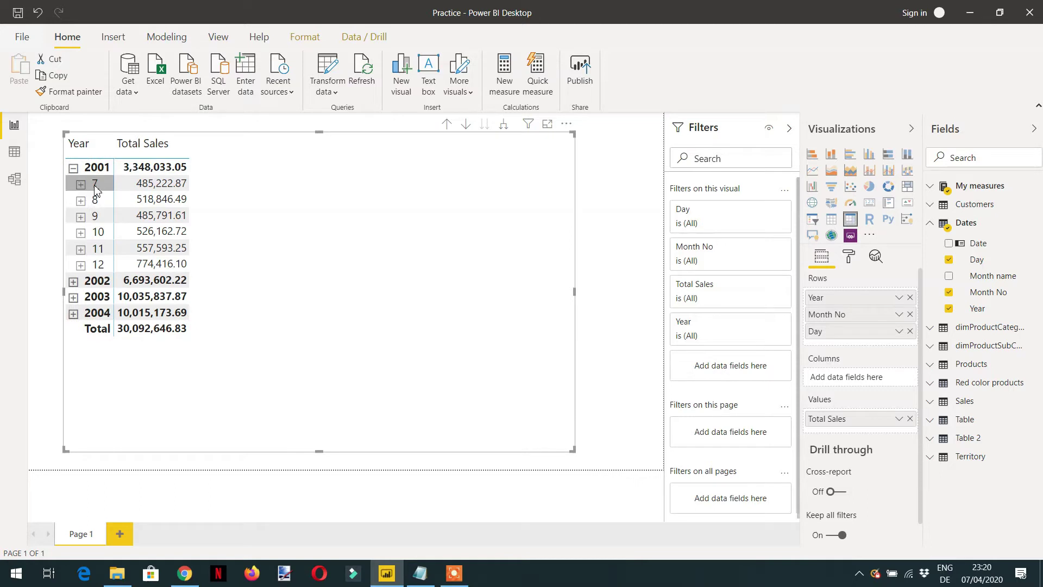
pyautogui.click(81, 184)
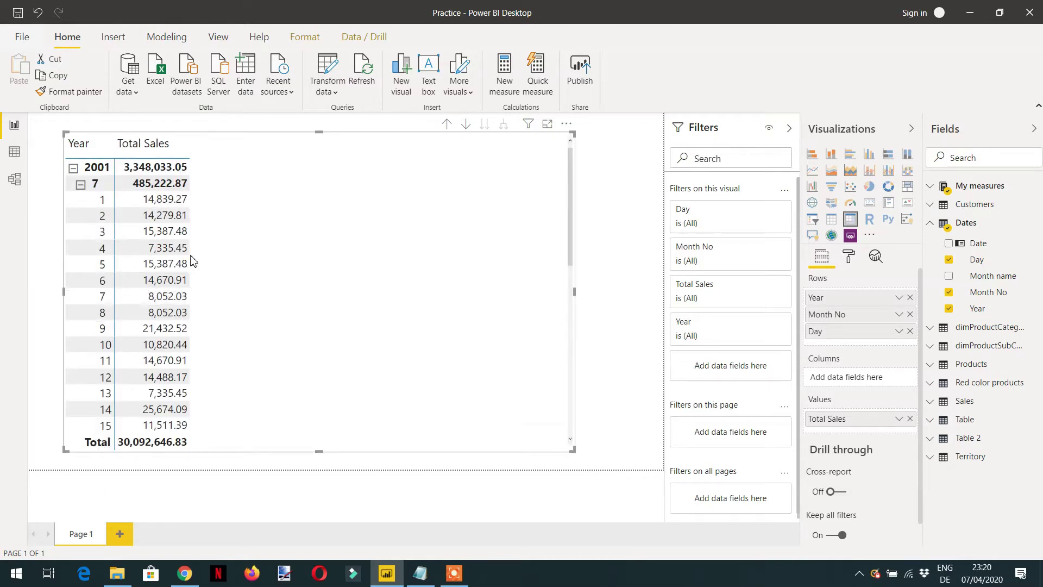
pyautogui.click(80, 185)
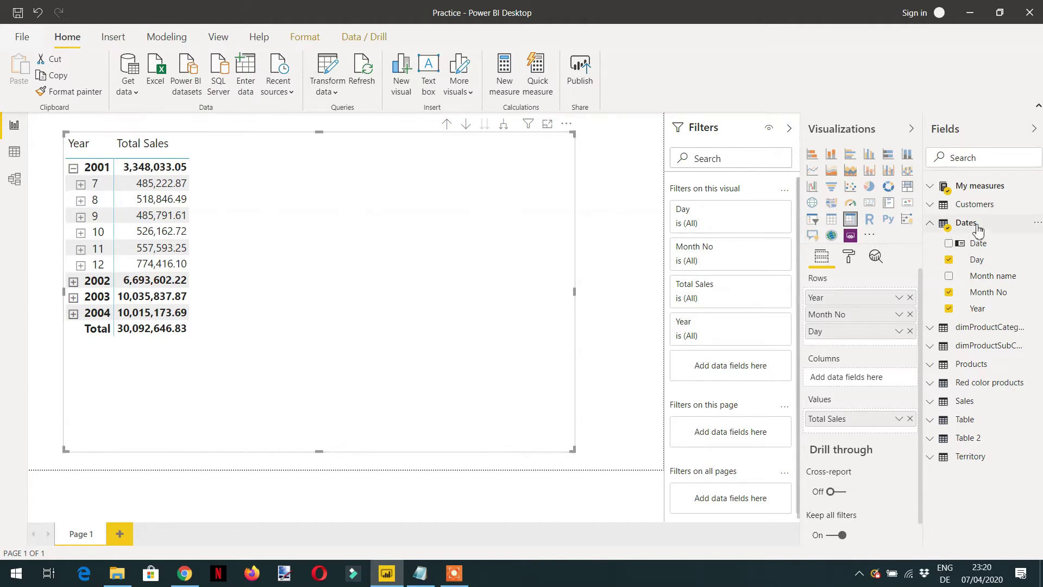
# Create a new measure in the My measures table named SalesYTD, with blank lines below for its formula
pyautogui.click(973, 187)
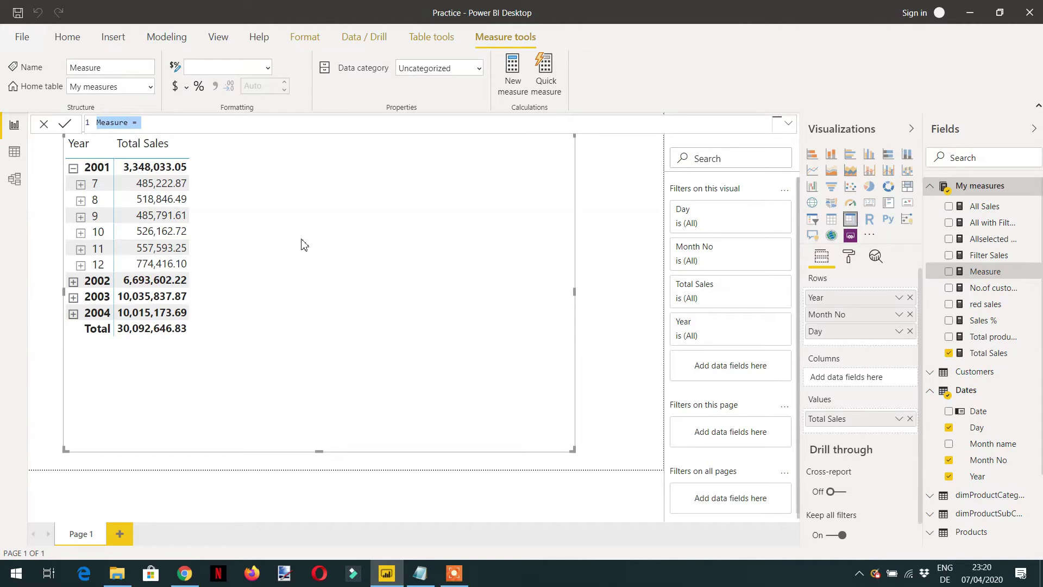
pyautogui.write('Sale')
pyautogui.hotkey('shift', 'Return')
pyautogui.hotkey('shift', 'Return')
pyautogui.hotkey('shift', 'Return')
pyautogui.hotkey('shift', 'Return')
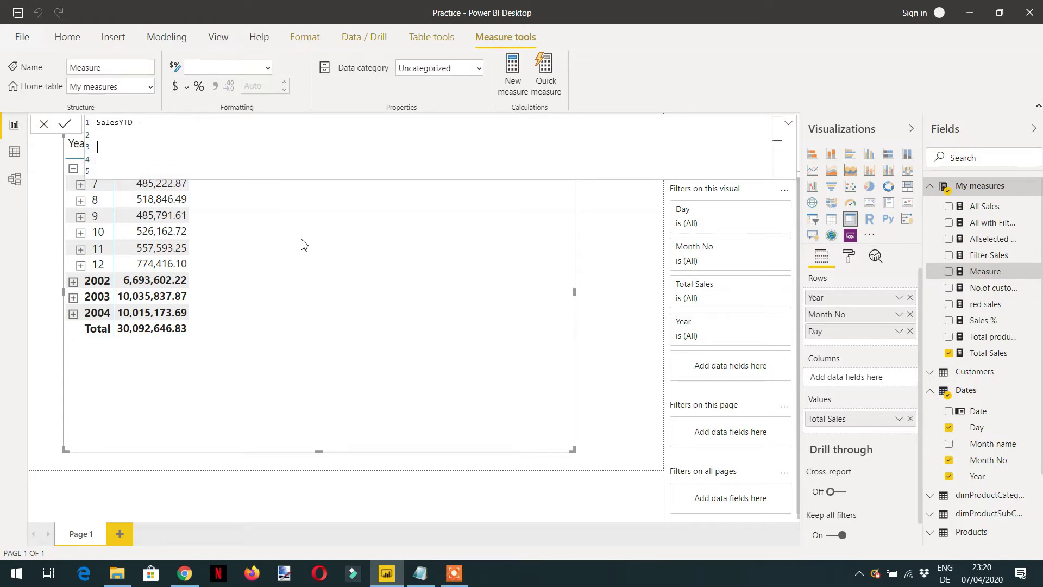
# Begin the SalesYTD formula with CALCULATE, using the [Total Sales] measure as its expression
pyautogui.press('Up')
pyautogui.press('Up')
pyautogui.press('Up')
pyautogui.write('CAL')
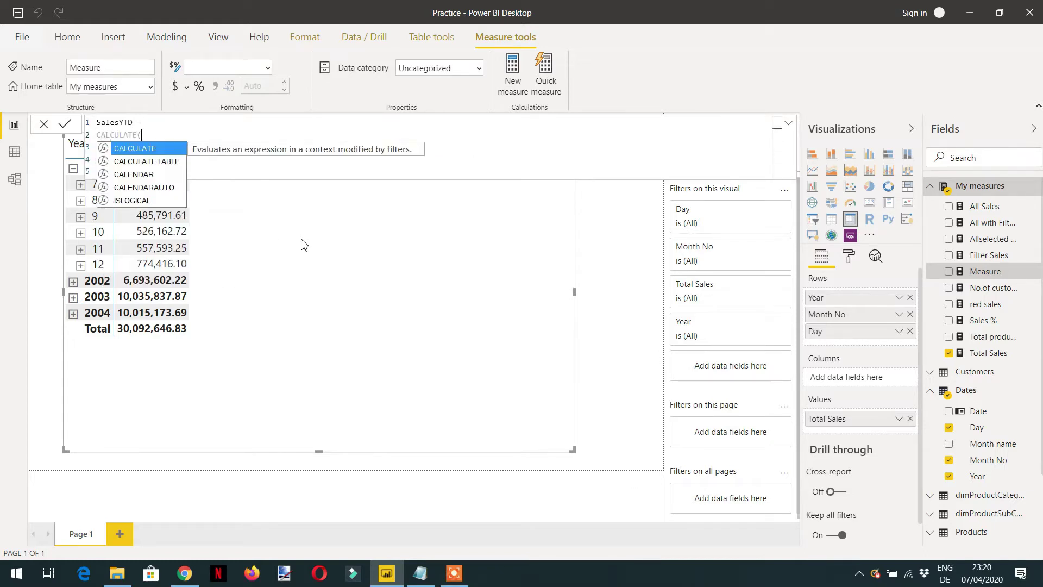
pyautogui.press('Tab')
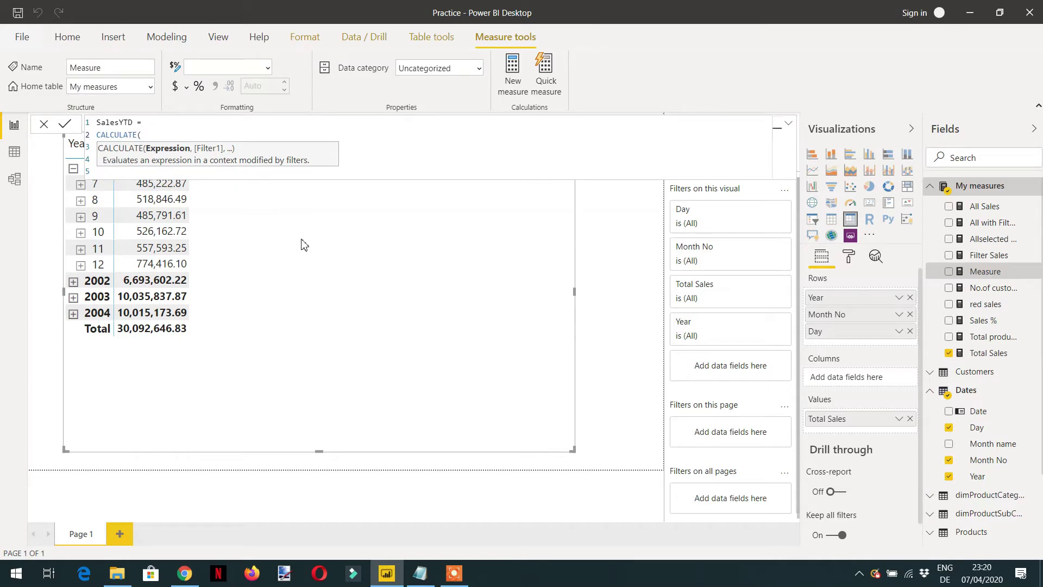
pyautogui.write('to')
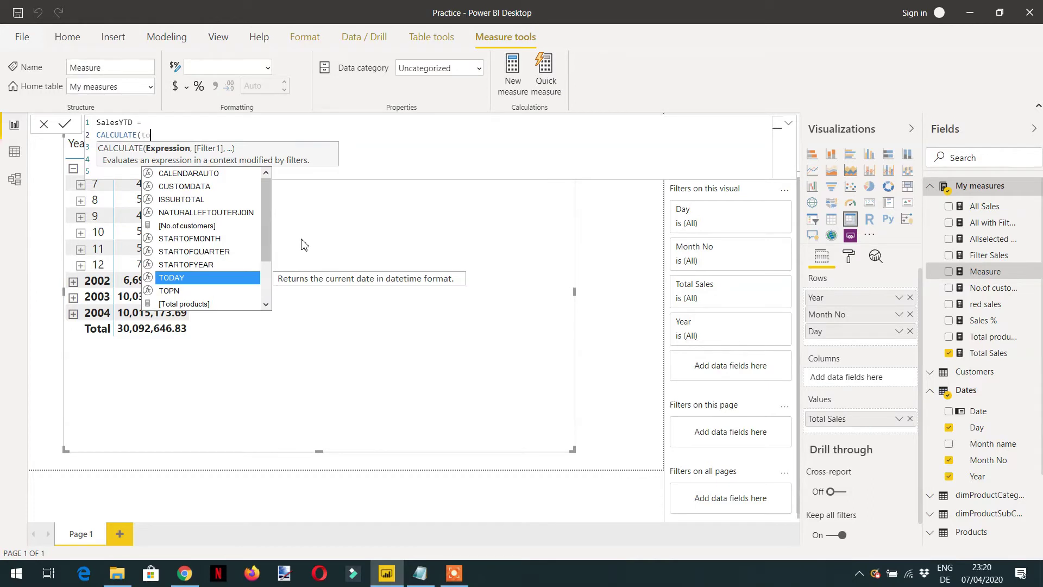
pyautogui.write('tal')
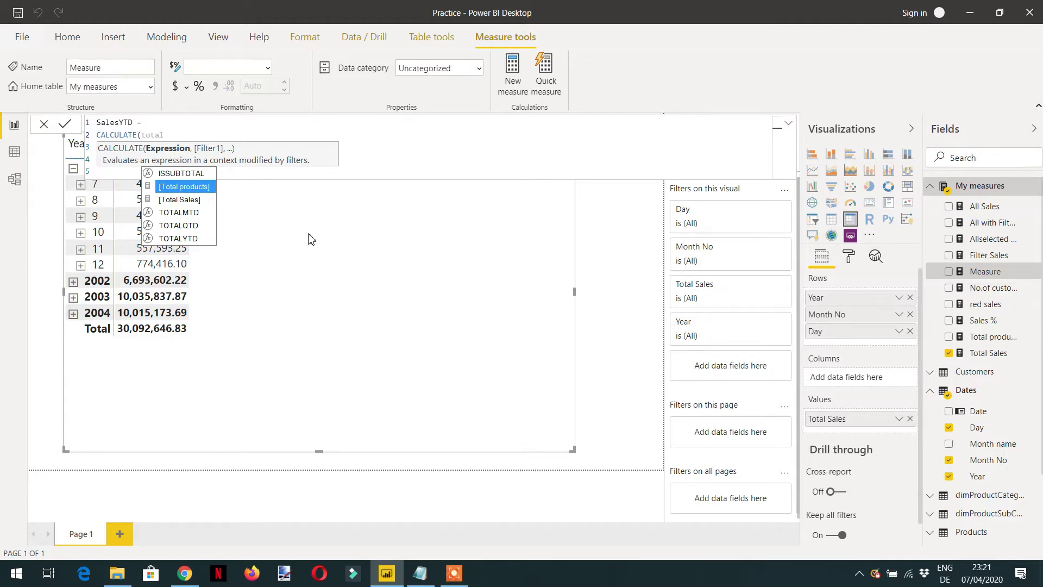
pyautogui.press('Down')
pyautogui.press('Tab')
pyautogui.write(',')
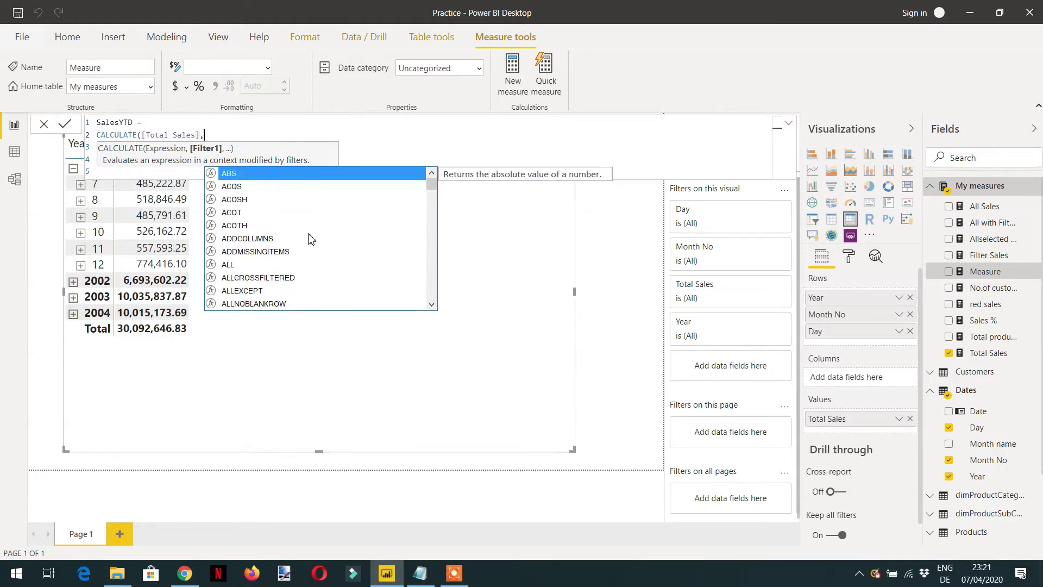
# Add a DATESBETWEEN filter on a new formula line, with Dates as first argument and DATE(2001,7,1) as start date
pyautogui.hotkey('shift', 'Return')
pyautogui.write('dateb')
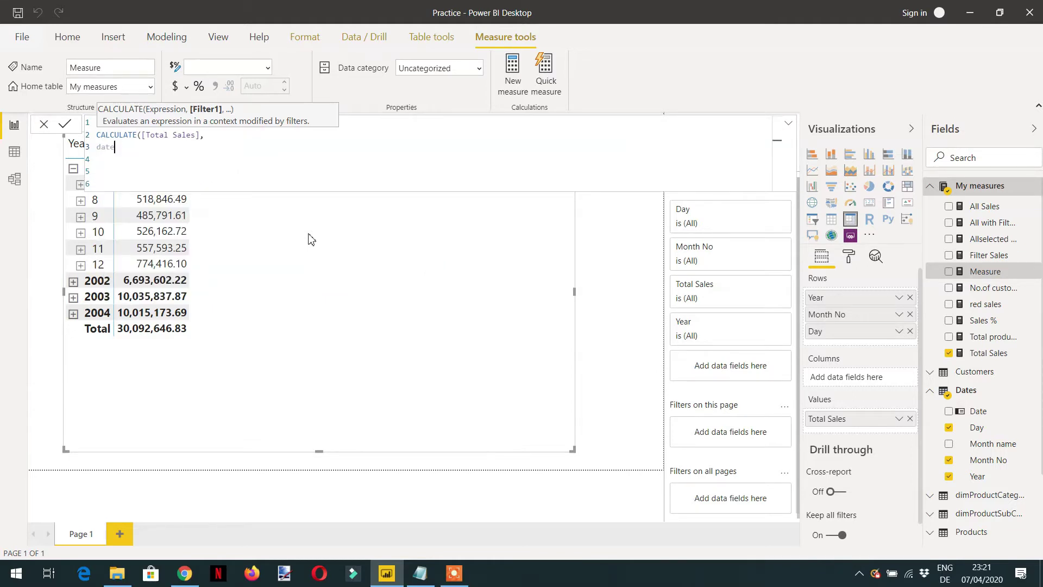
pyautogui.press('Tab')
pyautogui.write('Dates')
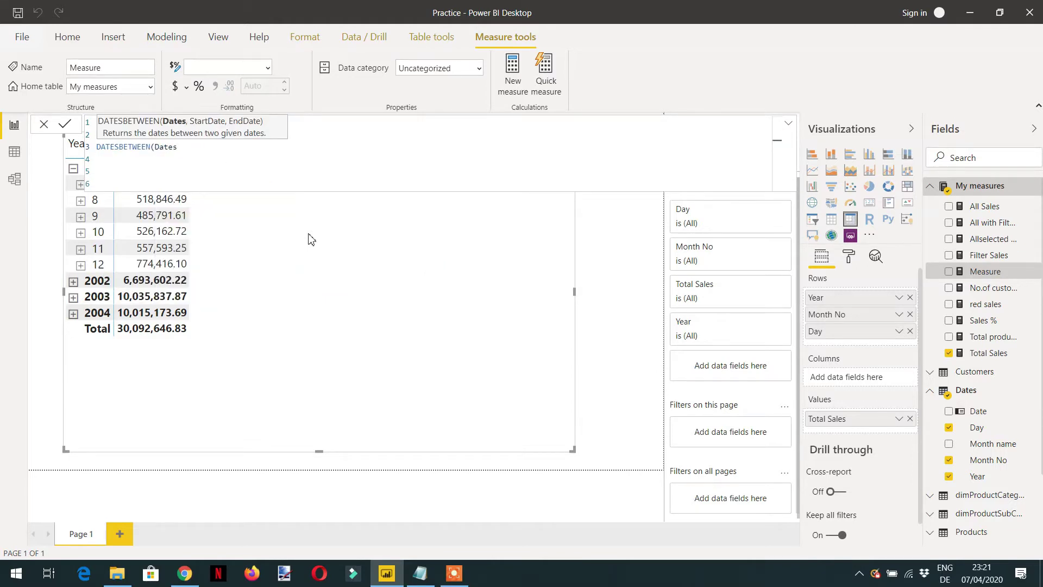
pyautogui.write(',dat')
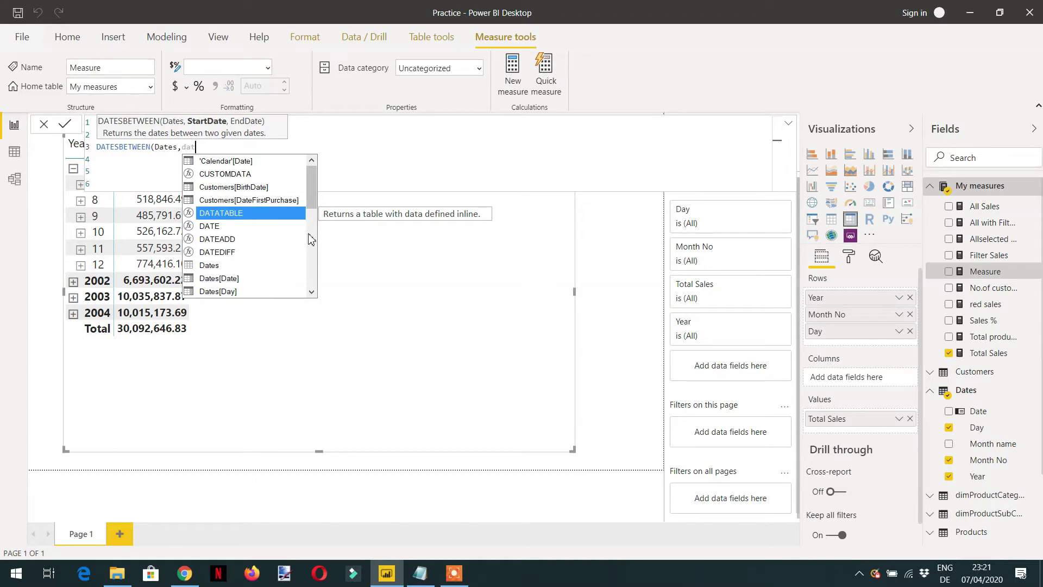
pyautogui.press('Down')
pyautogui.press('Tab')
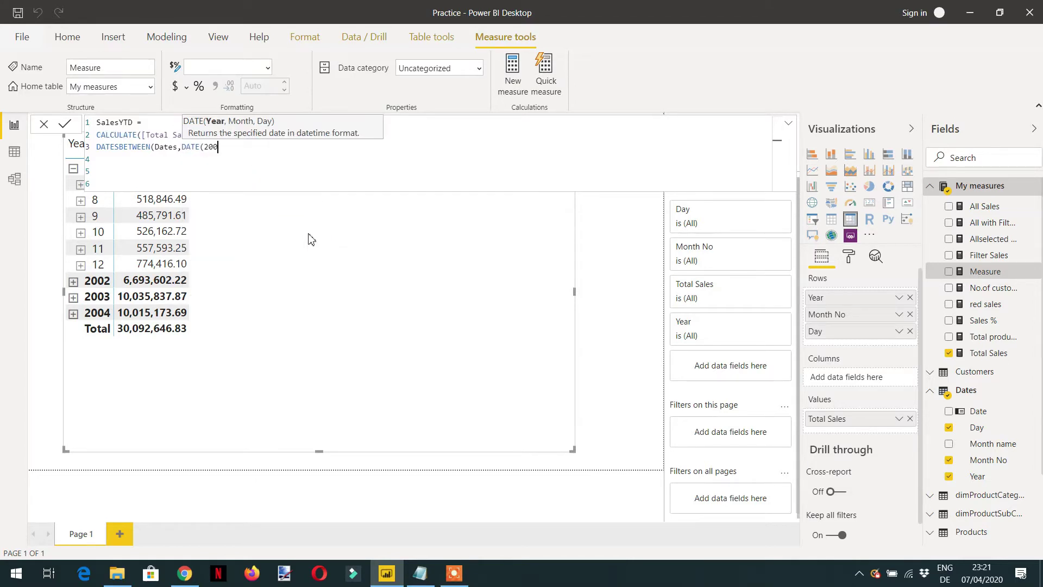
pyautogui.write('2001,7,1)')
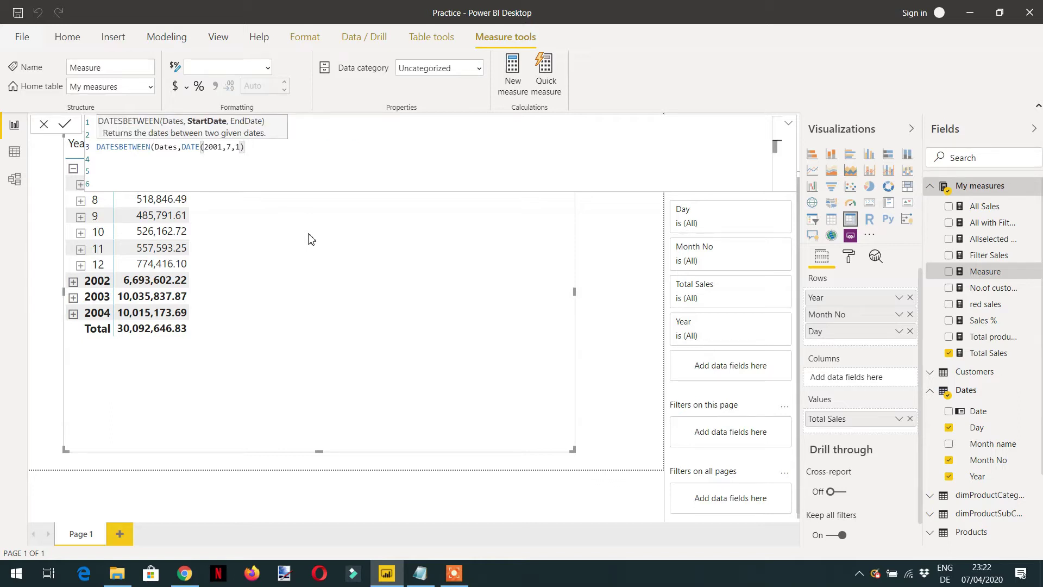
# Set the DATESBETWEEN end date to DATE(2004,1,1), close the function and commit the SalesYTD measure
pyautogui.write(',date')
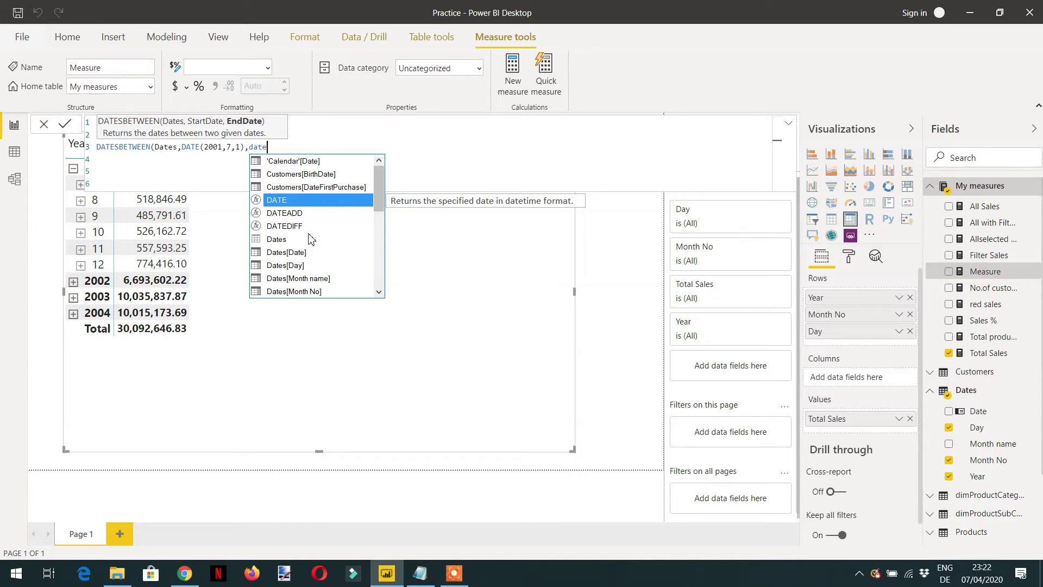
pyautogui.write('(')
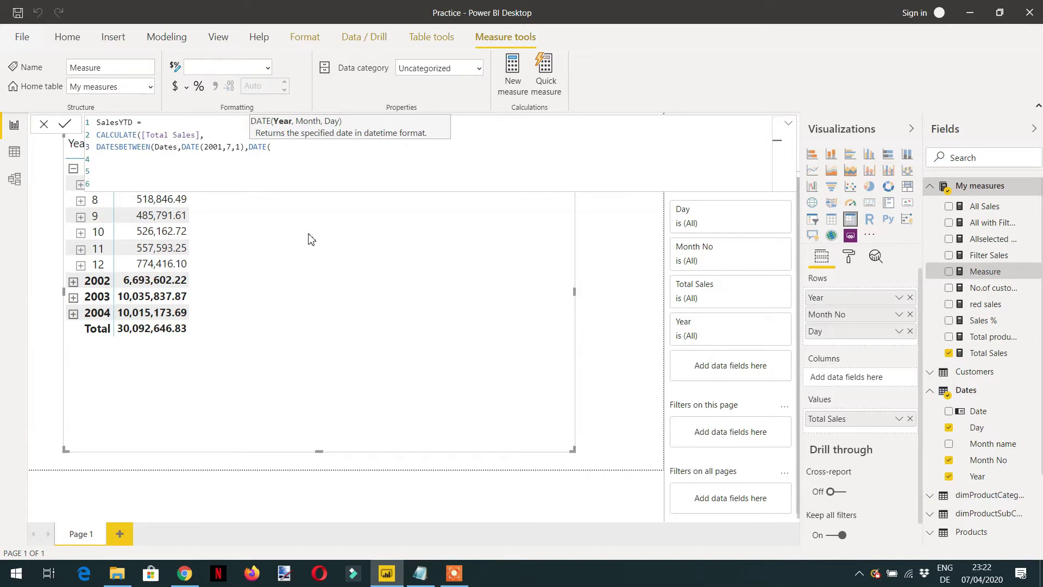
pyautogui.write('2004,1,1))')
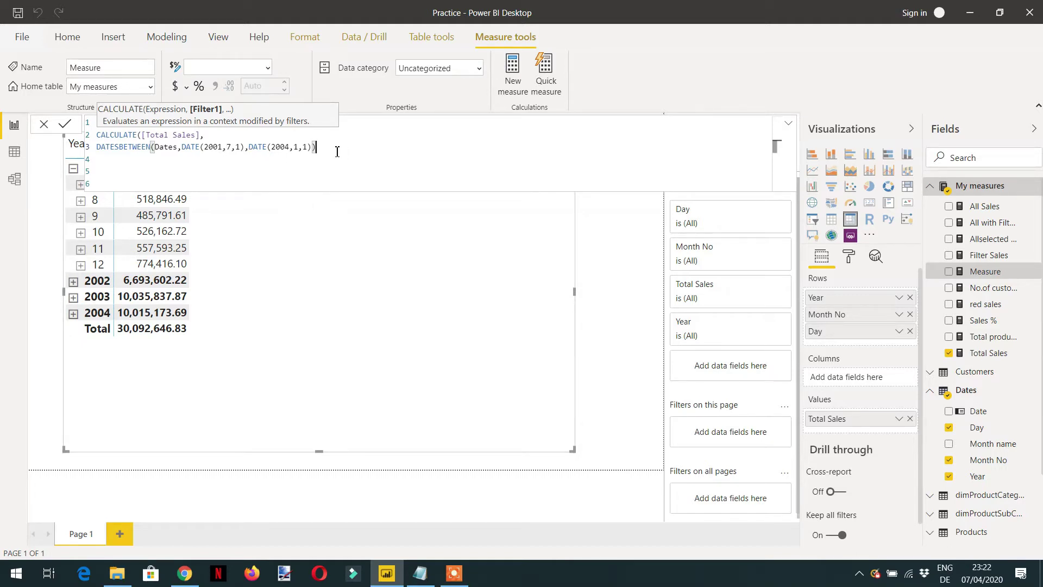
pyautogui.click(352, 159)
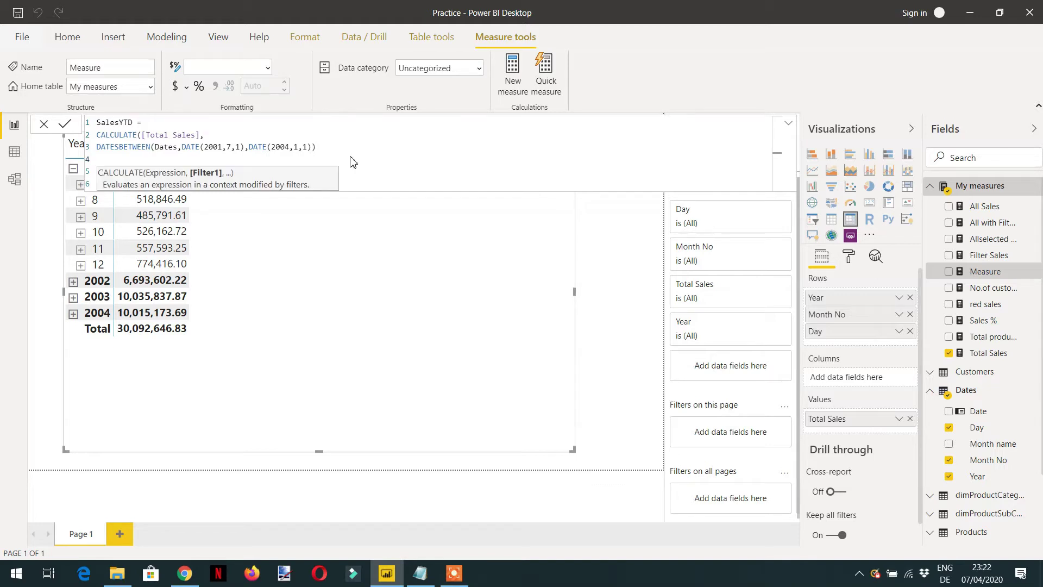
pyautogui.press('Return')
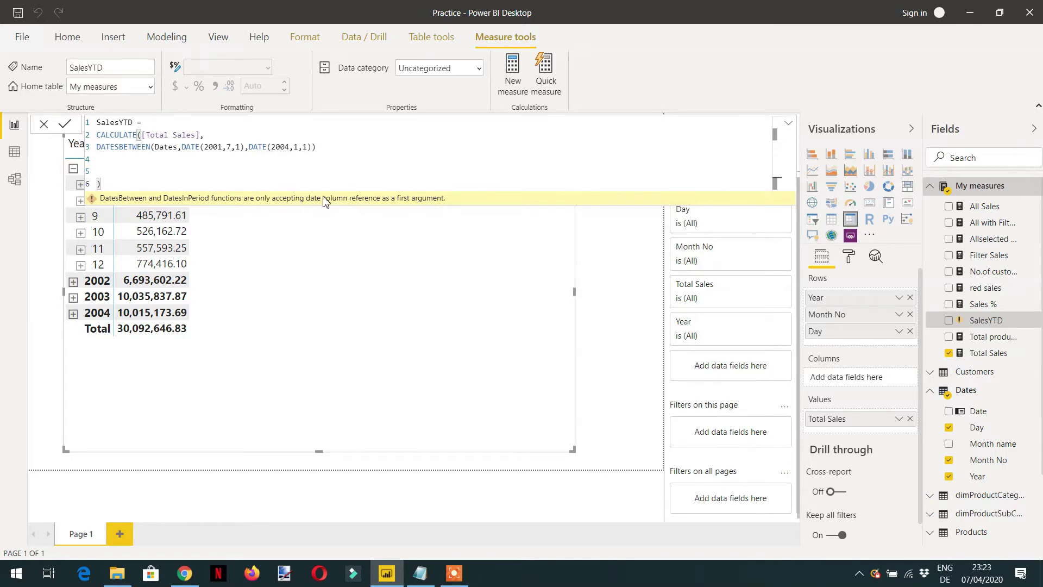
# Change the first DATESBETWEEN argument to the Dates[Date] column and commit the measure again
pyautogui.click(177, 147)
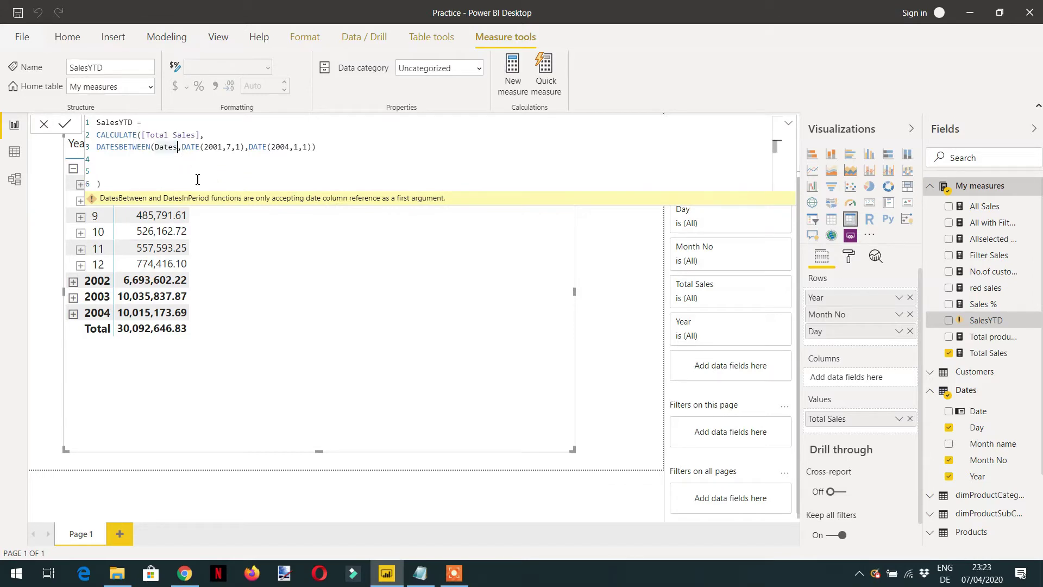
pyautogui.write('[')
pyautogui.press('Tab')
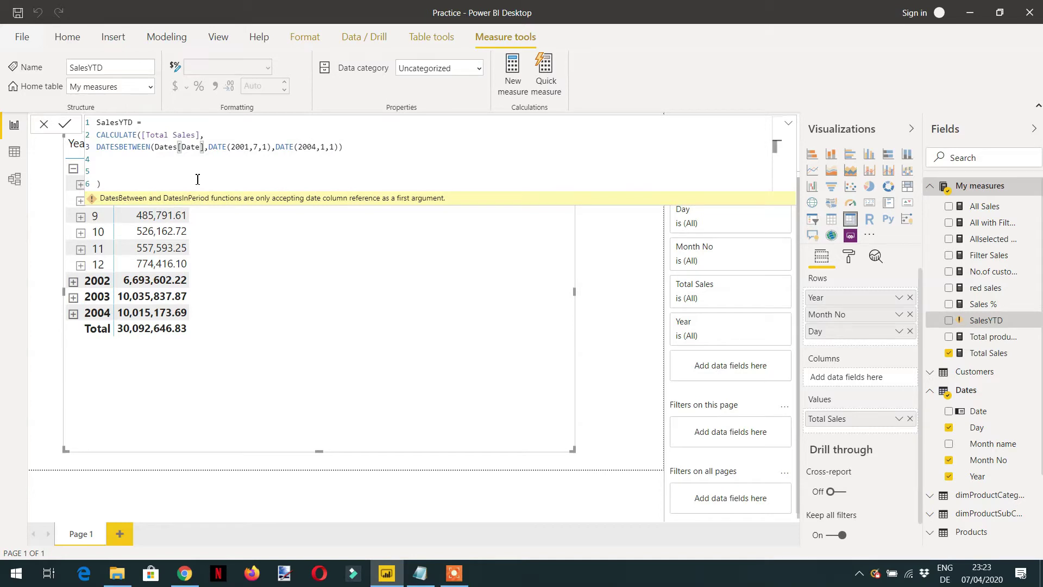
pyautogui.press('Return')
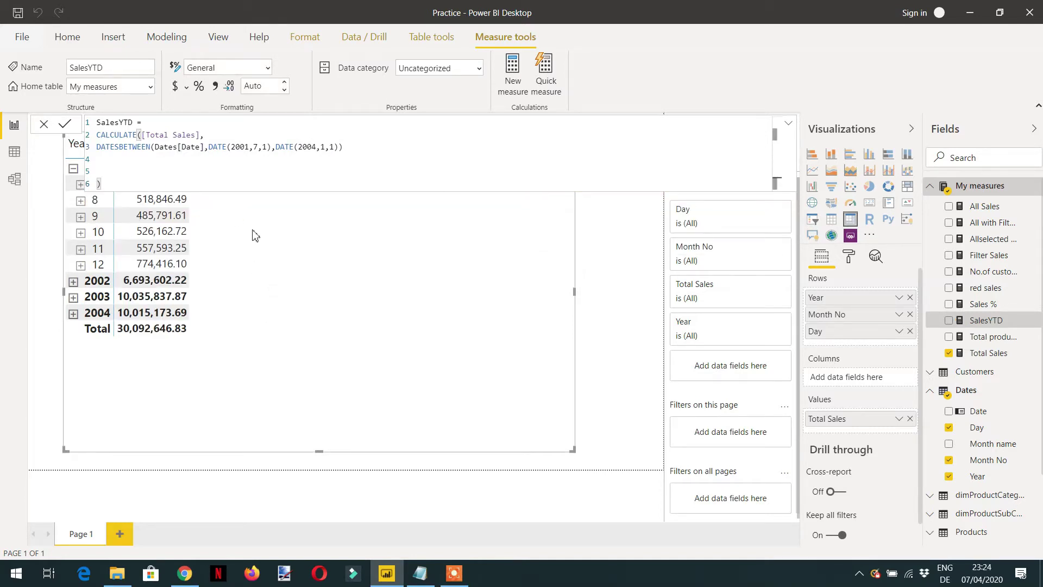
# Collapse the formula editor, add SalesYTD to the matrix values below Total Sales and review its figures across all years
pyautogui.click(788, 123)
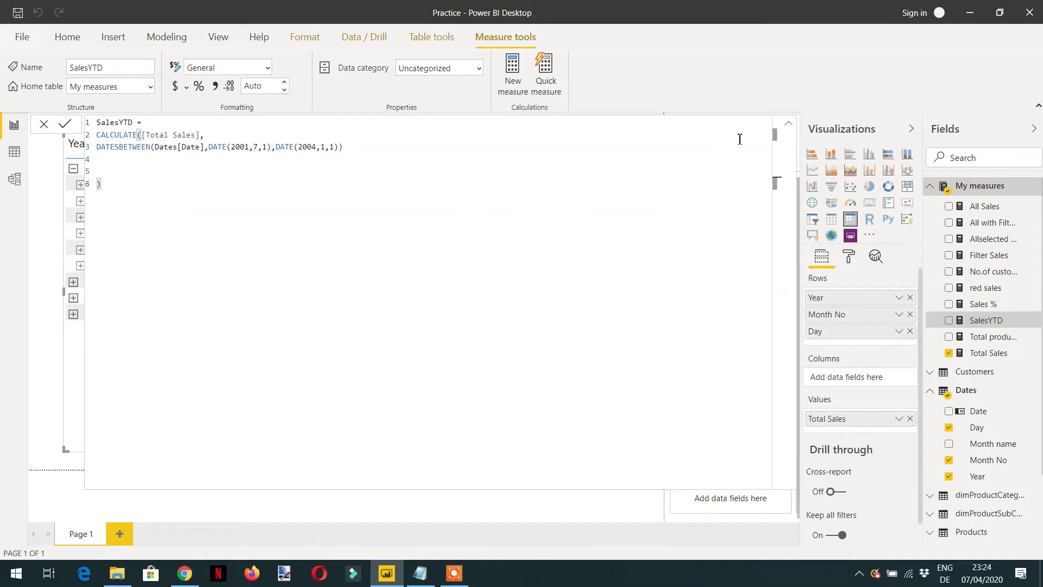
pyautogui.click(788, 123)
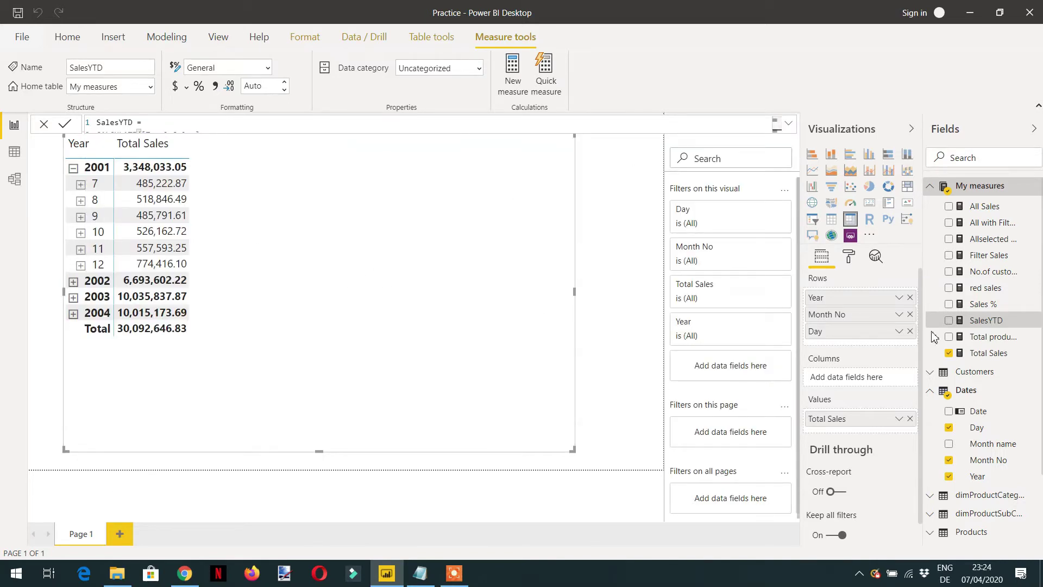
pyautogui.moveTo(983, 323); pyautogui.dragTo(864, 433)
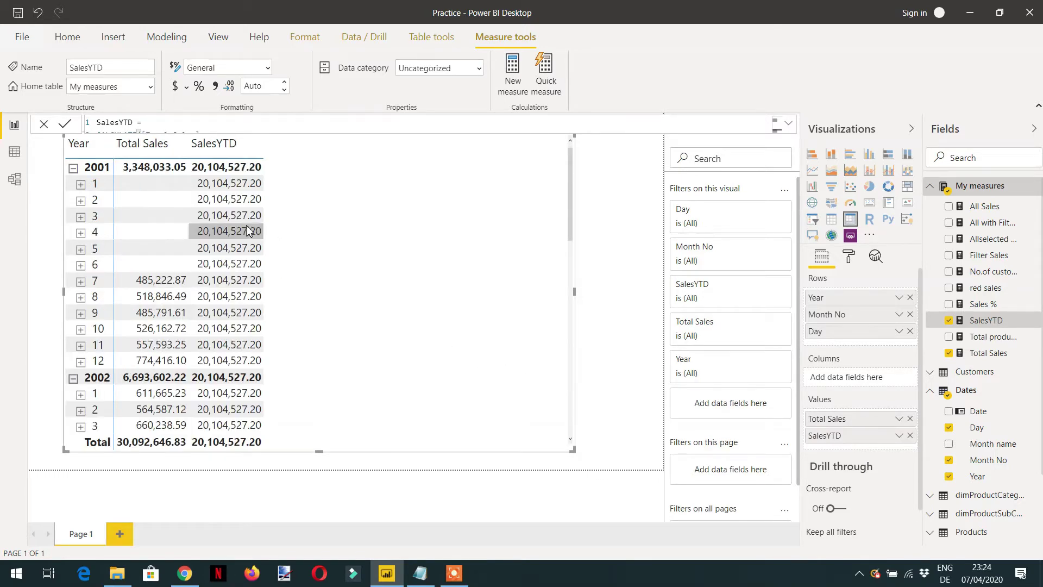
pyautogui.scroll(-10, 239, 272)
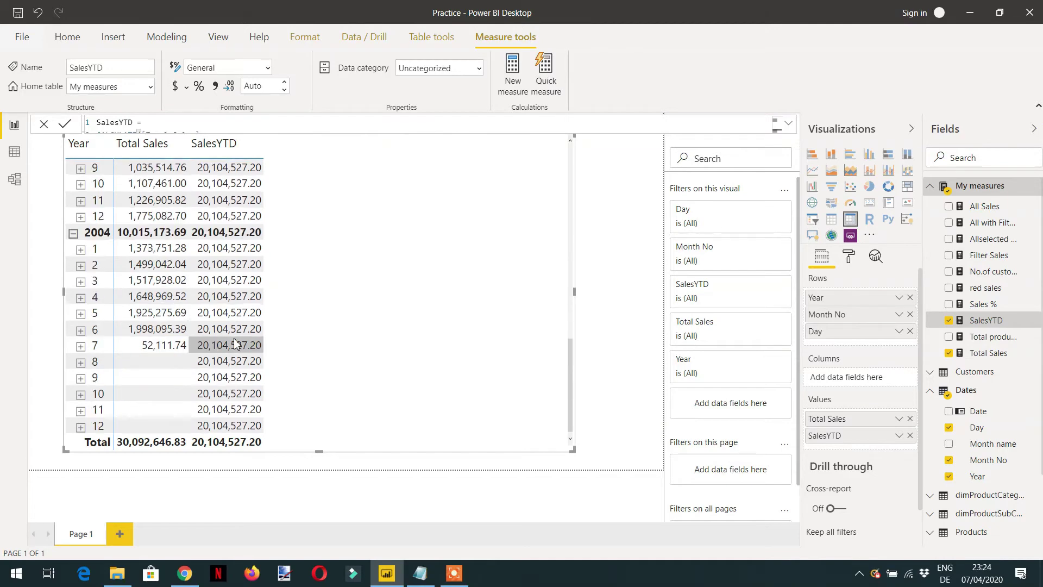
pyautogui.scroll(10, 236, 359)
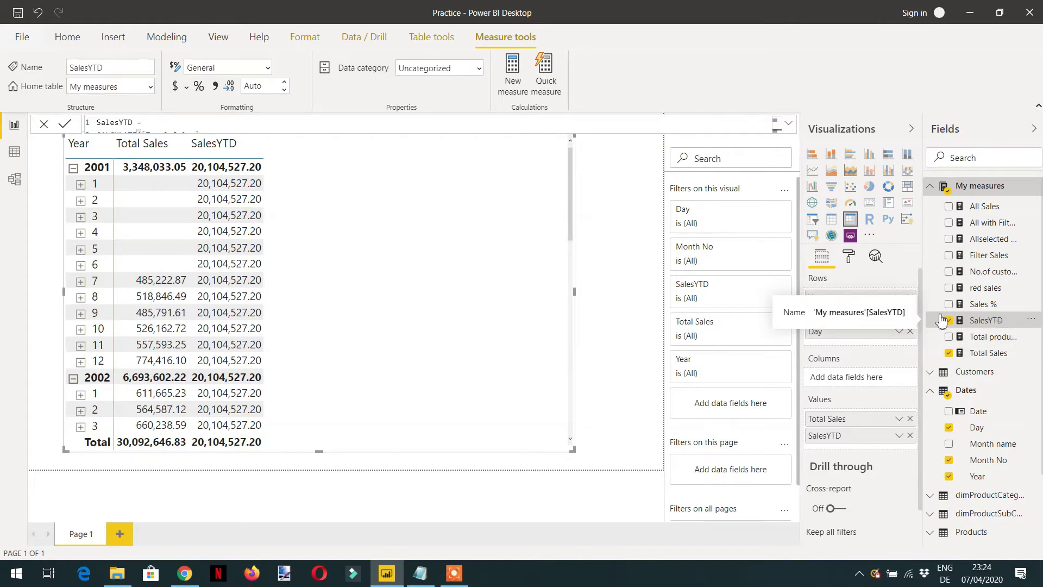
# Examine the DATESBETWEEN filter in the SalesYTD formula and compare it with the SalesYTD values in the matrix
pyautogui.click(788, 125)
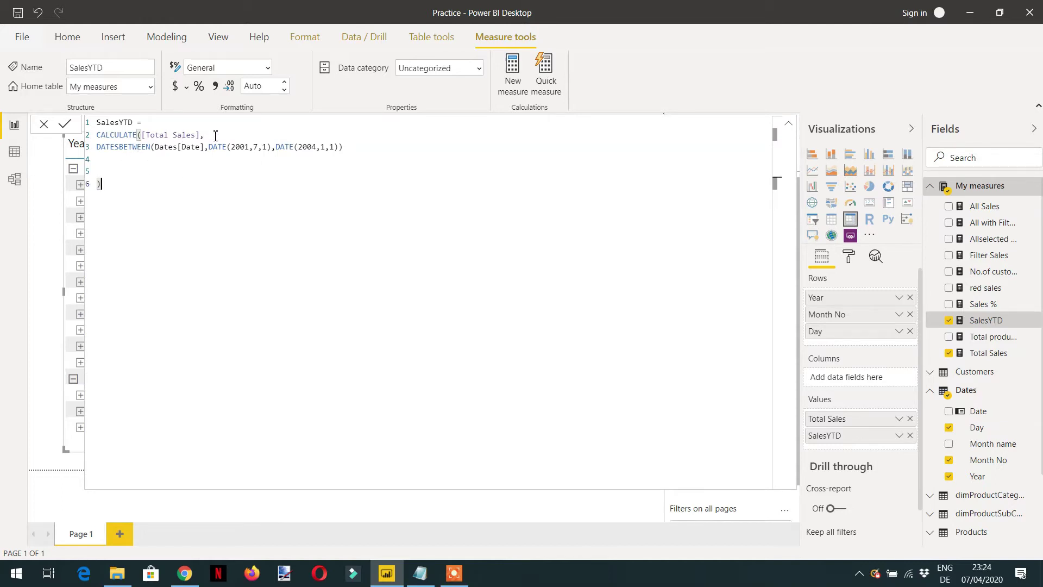
pyautogui.moveTo(347, 148); pyautogui.dragTo(121, 150)
pyautogui.click(788, 124)
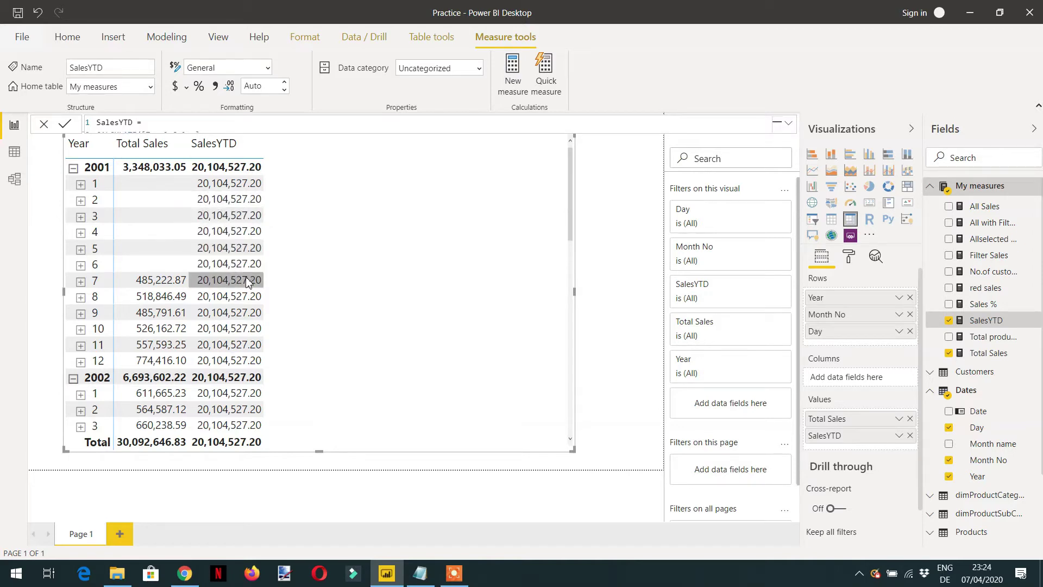
pyautogui.scroll(-3, 308, 373)
pyautogui.scroll(3, 308, 373)
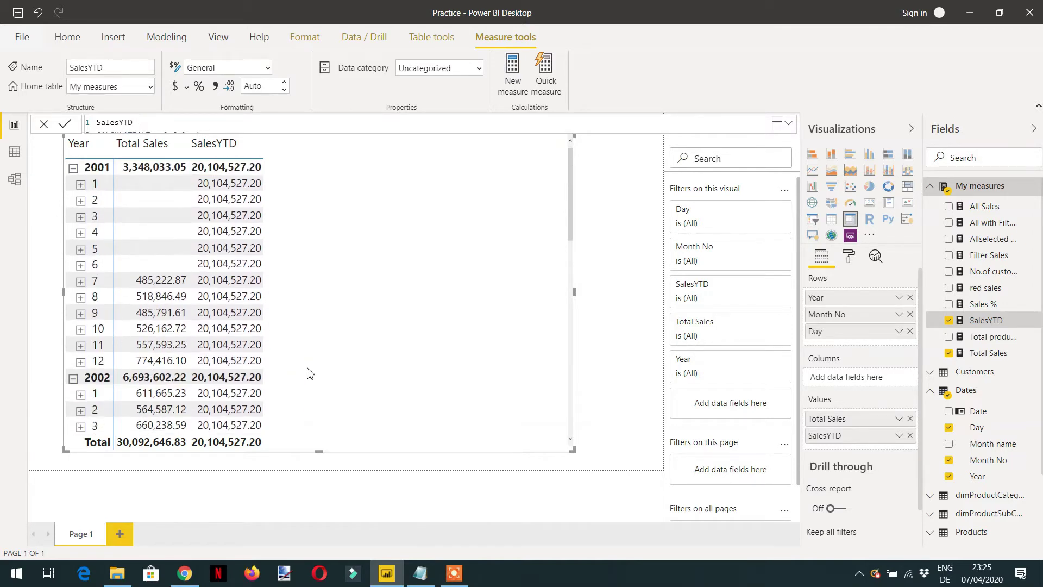
# Insert two lines above CALCULATE in the SalesYTD formula and begin a variable MaxDate with the MAX function
pyautogui.click(790, 124)
pyautogui.click(288, 195)
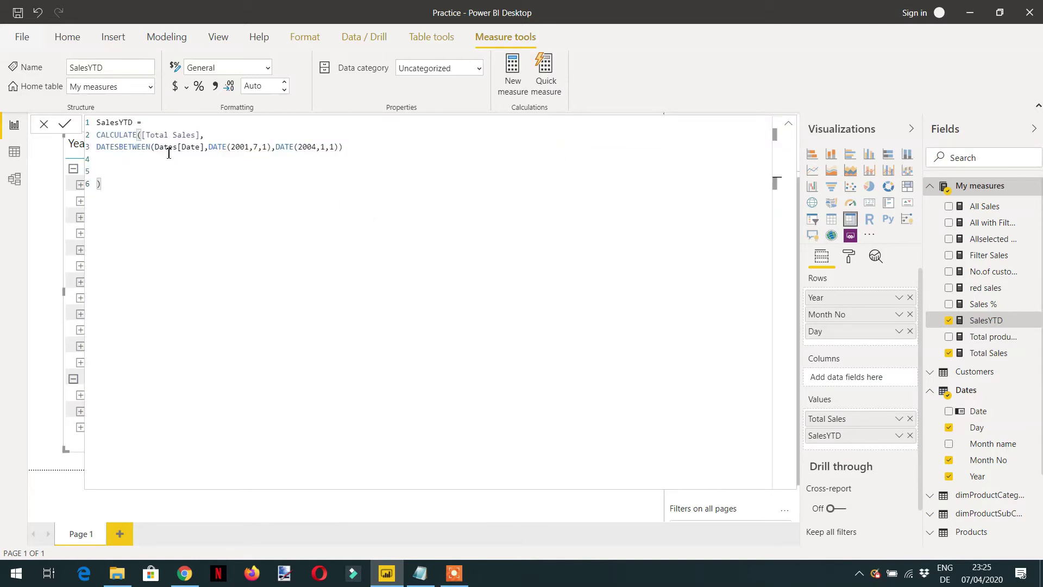
pyautogui.click(150, 124)
pyautogui.press('Return')
pyautogui.press('Return')
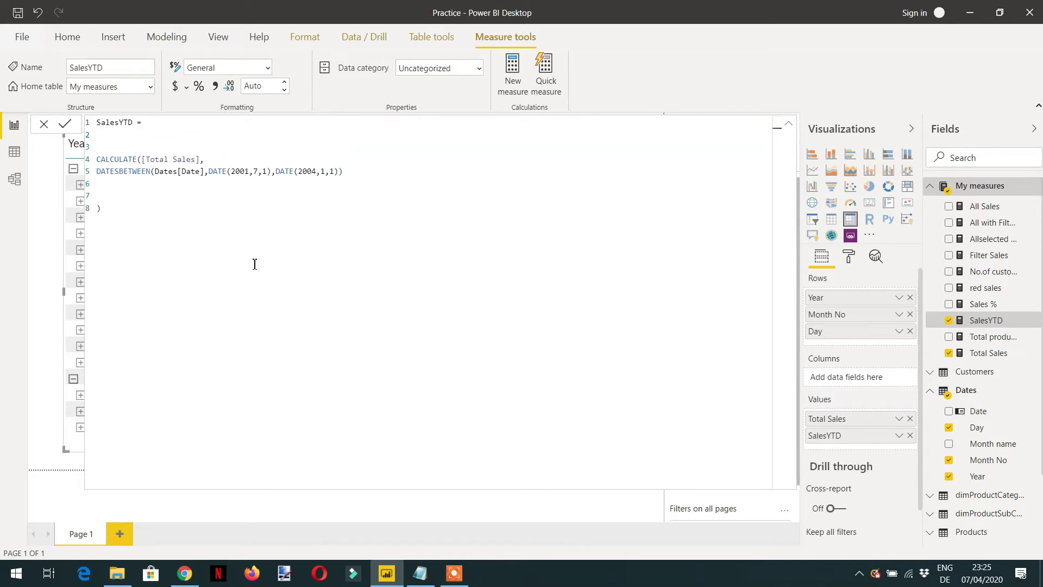
pyautogui.write('VA')
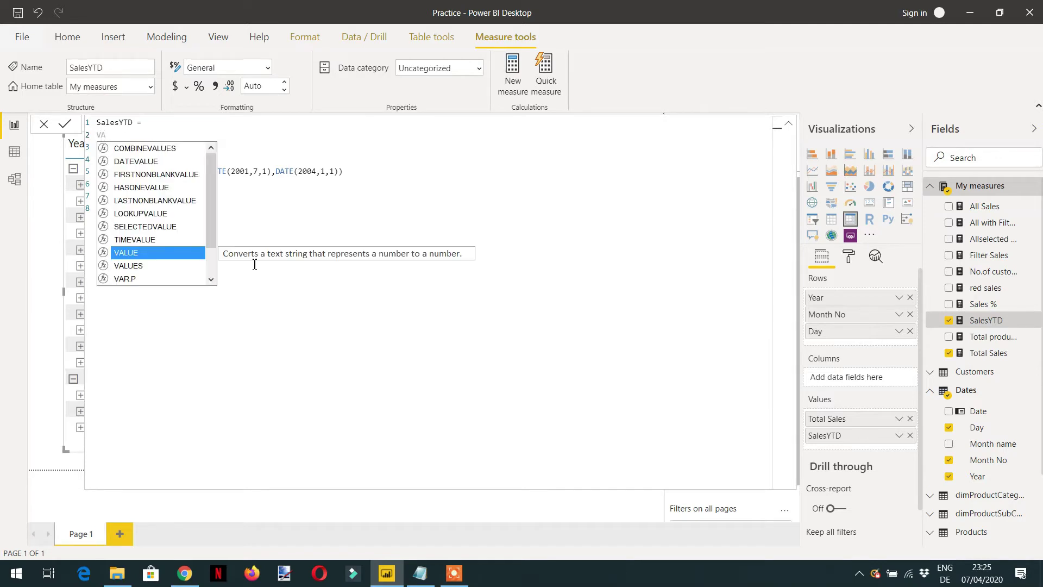
pyautogui.write('R MaxDate')
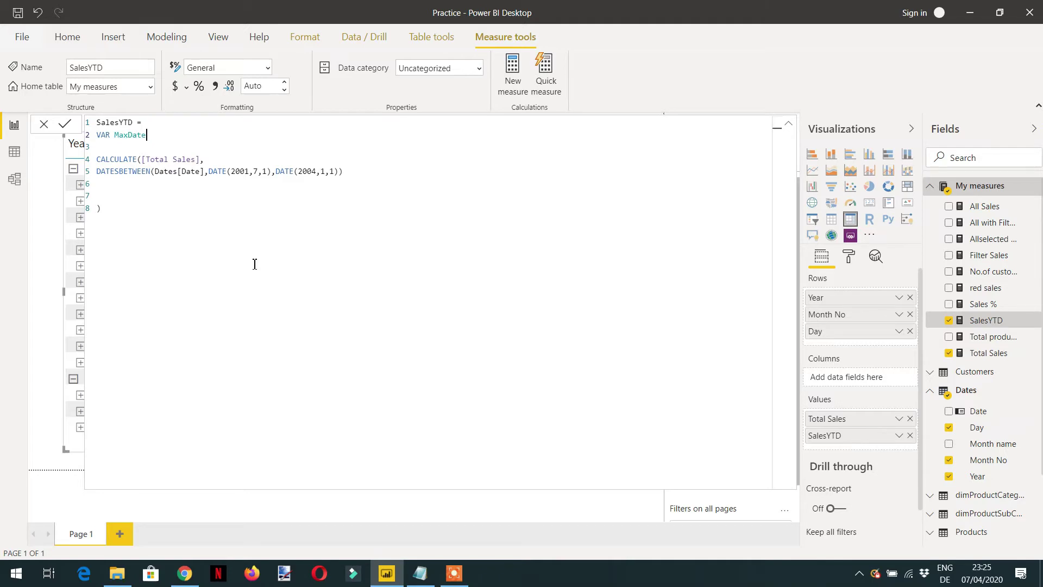
pyautogui.write(' = MAX(')
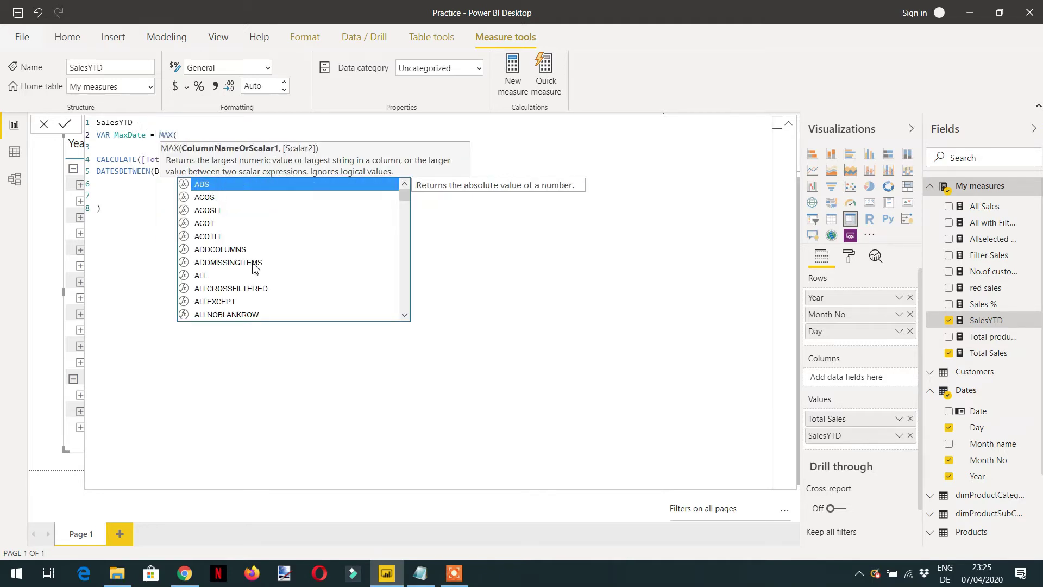
# Use the Dates[Date] column as the MAX argument, close the function and commit the formula
pyautogui.write('dat')
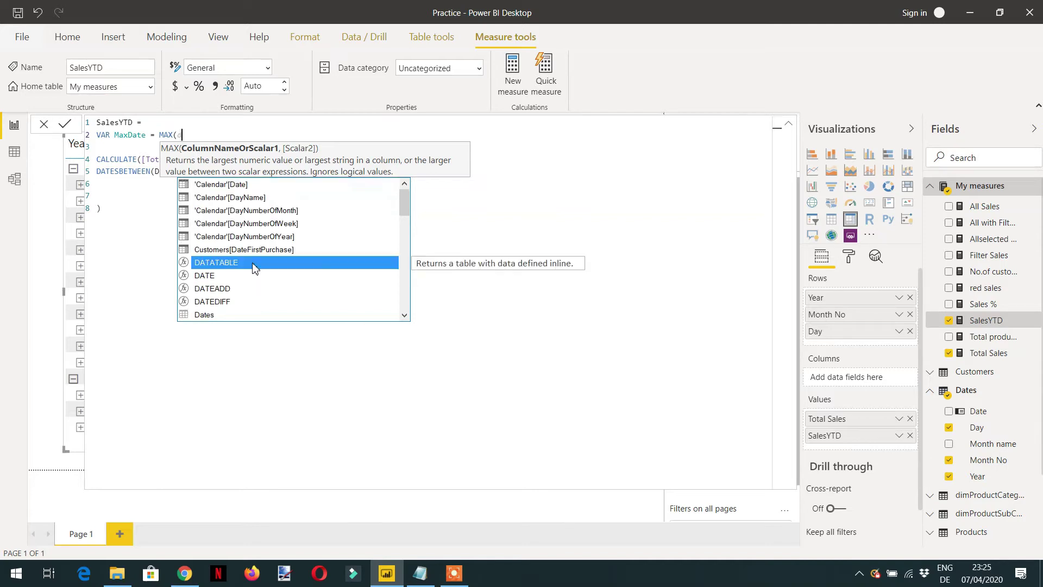
pyautogui.write('e')
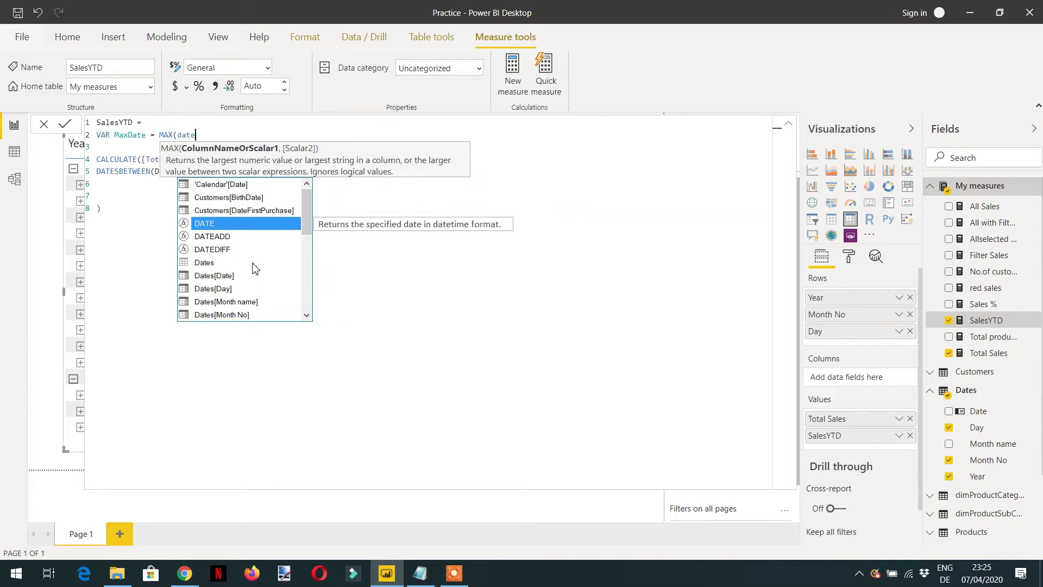
pyautogui.press('Down')
pyautogui.press('Down')
pyautogui.press('Down')
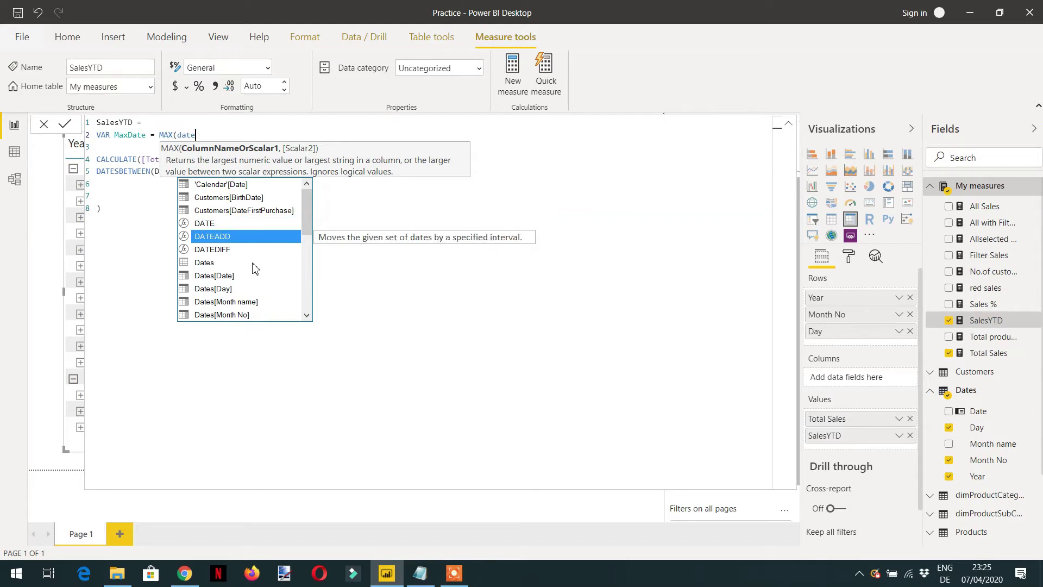
pyautogui.press('Down')
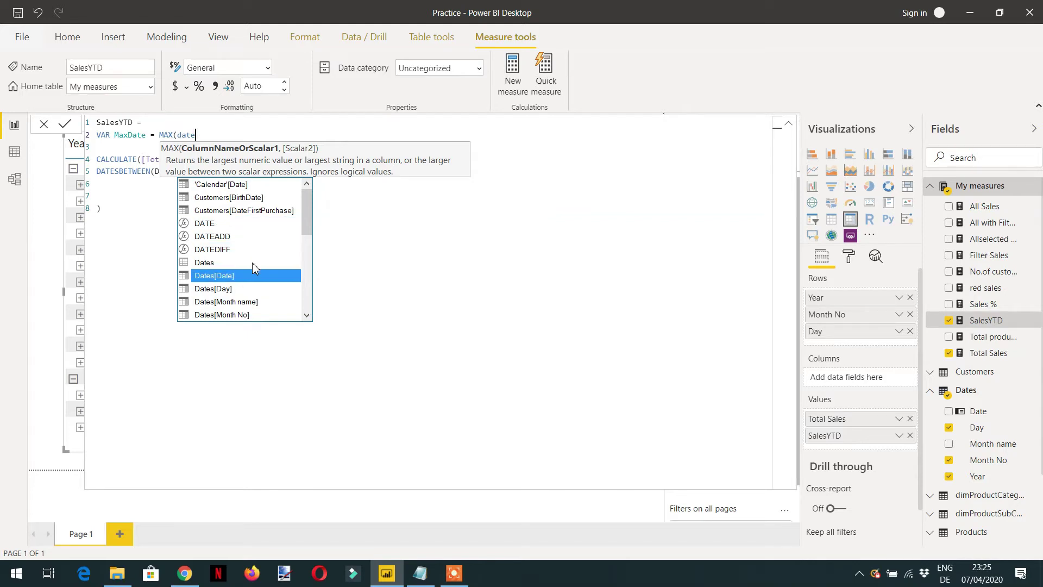
pyautogui.press('Tab')
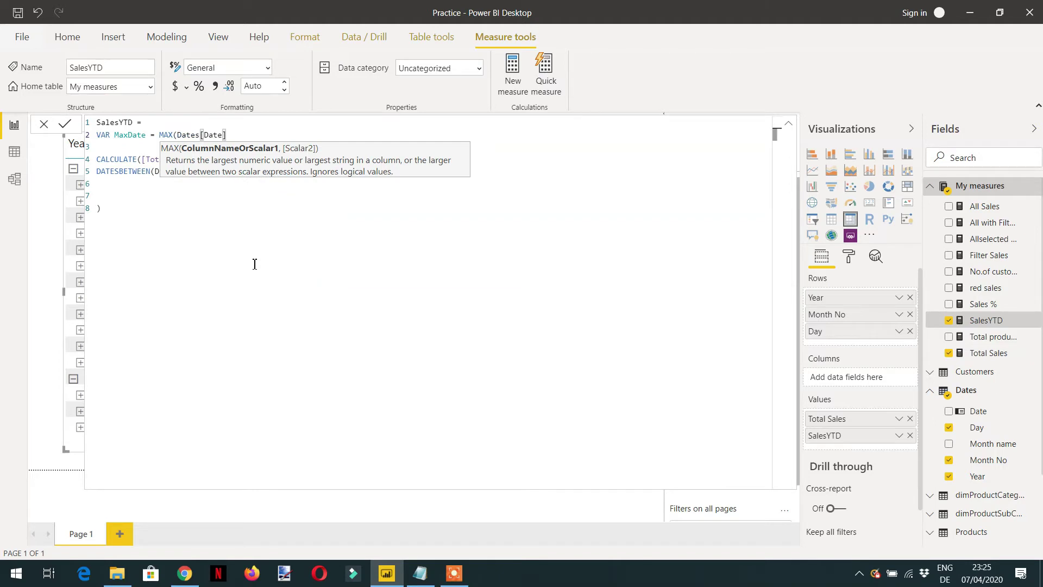
pyautogui.write(')')
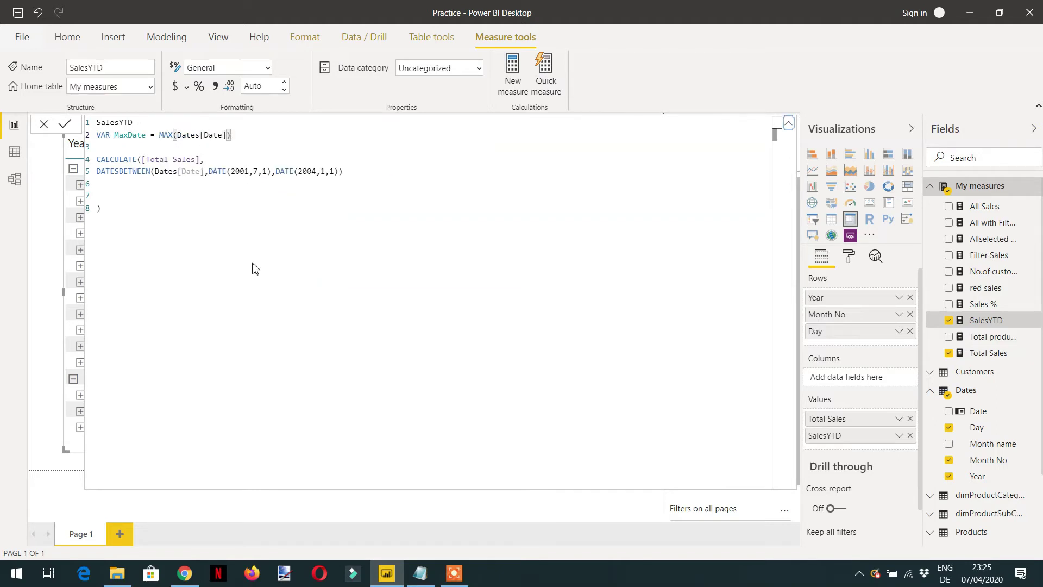
pyautogui.press('Return')
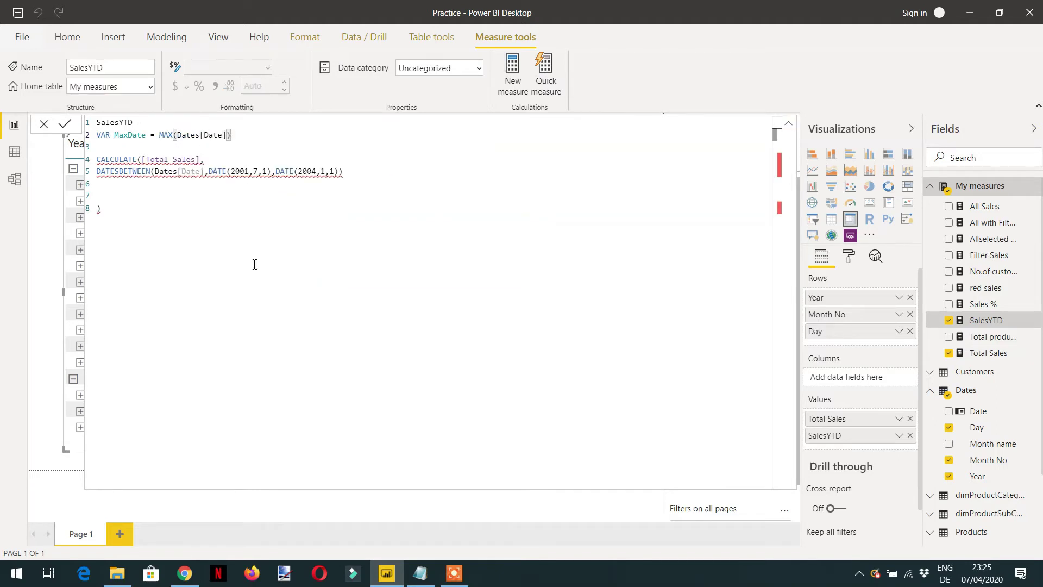
# Add RETURN on the empty line between the MaxDate variable and CALCULATE, and commit the measure again
pyautogui.click(103, 147)
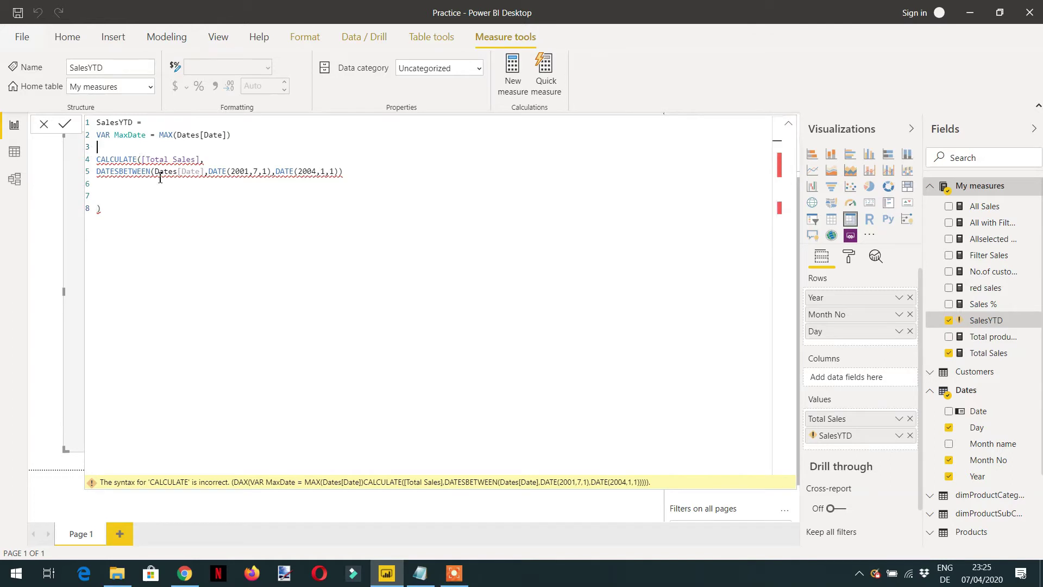
pyautogui.write('RETURN')
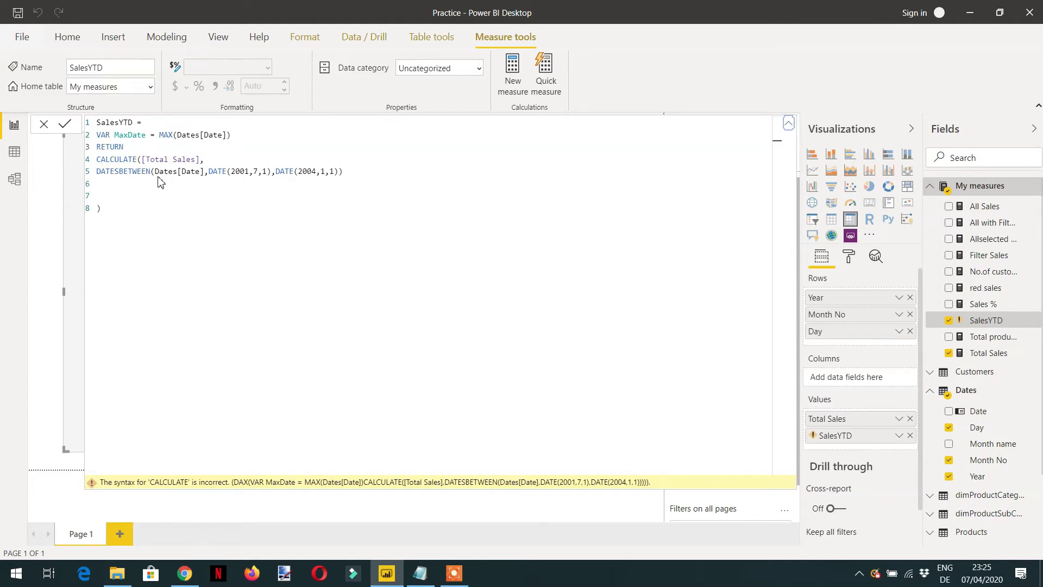
pyautogui.press('Return')
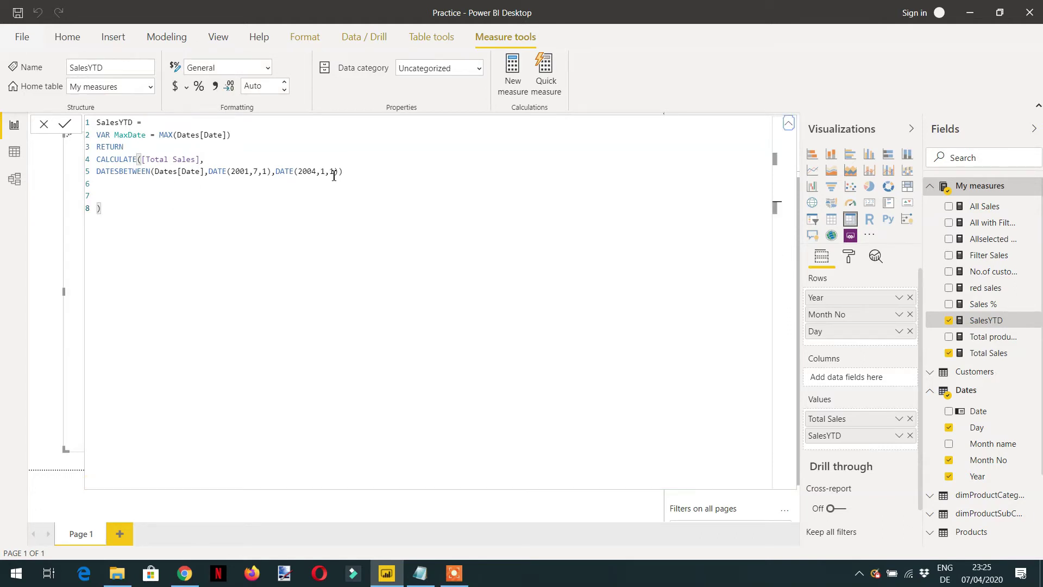
# Replace the DATESBETWEEN end date DATE(2004,1,1) with the MaxDate variable and commit the measure
pyautogui.moveTo(341, 172); pyautogui.dragTo(280, 167)
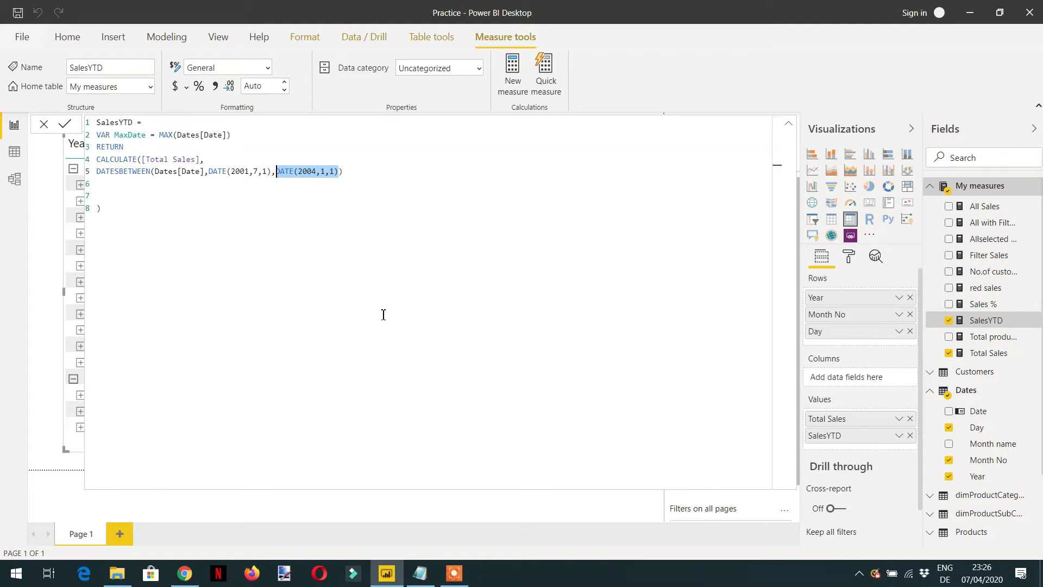
pyautogui.write('ma')
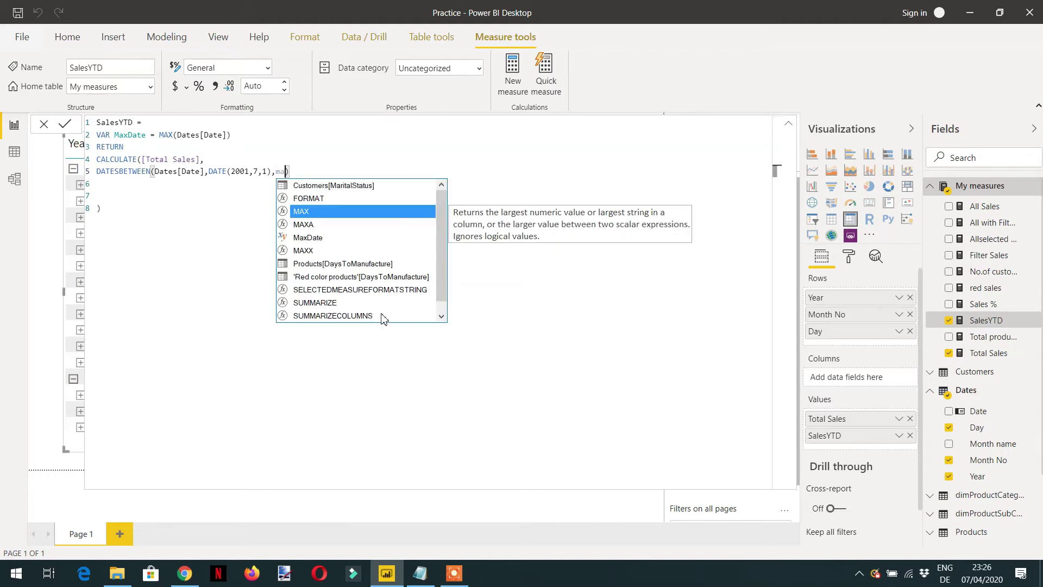
pyautogui.write('xd')
pyautogui.press('Tab')
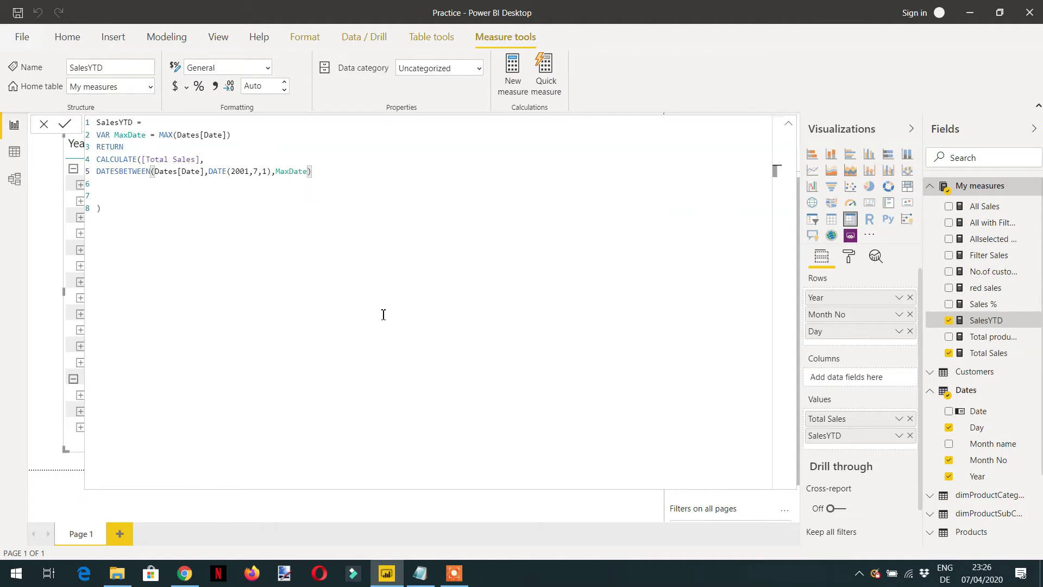
pyautogui.press('Return')
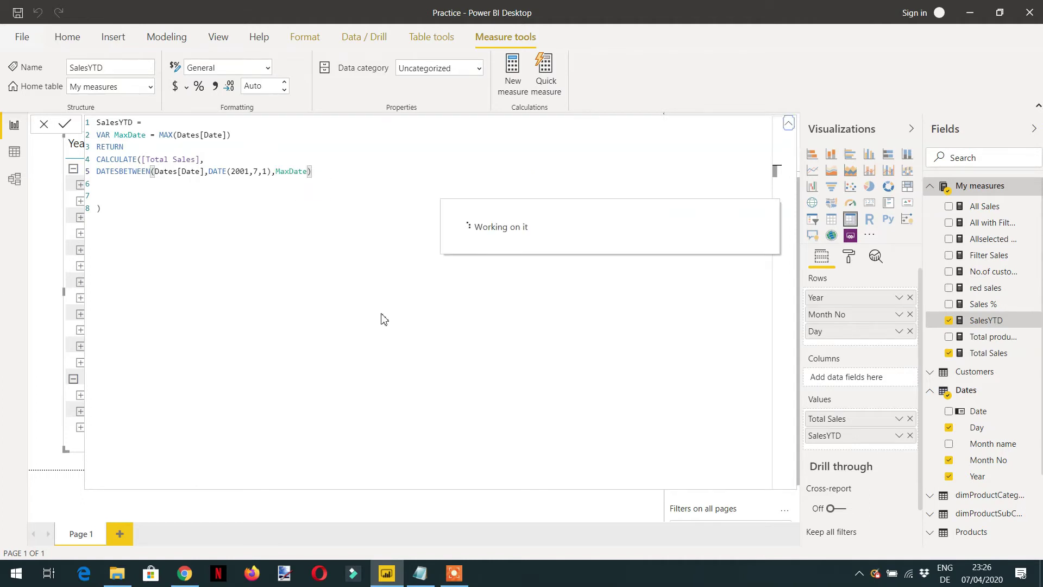
# Expand month 7 of 2001 into days in the matrix and check its running totals against the formula's start date
pyautogui.click(788, 125)
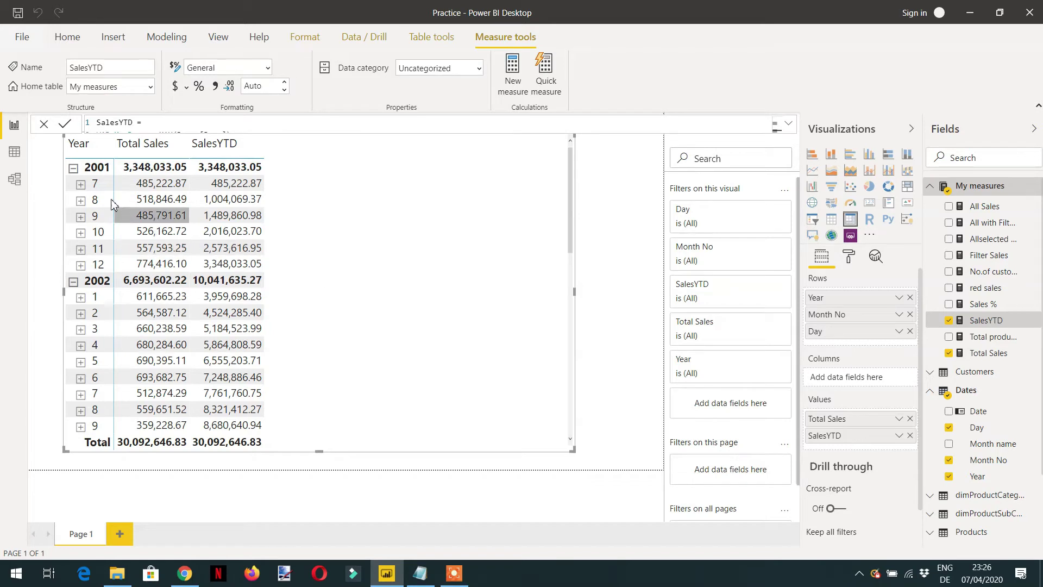
pyautogui.click(79, 185)
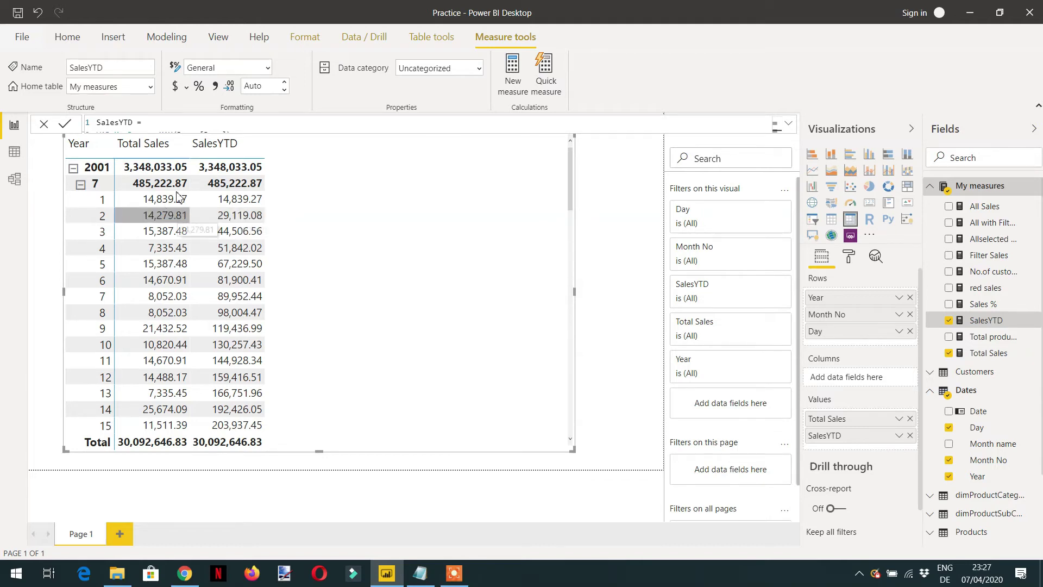
pyautogui.click(986, 320)
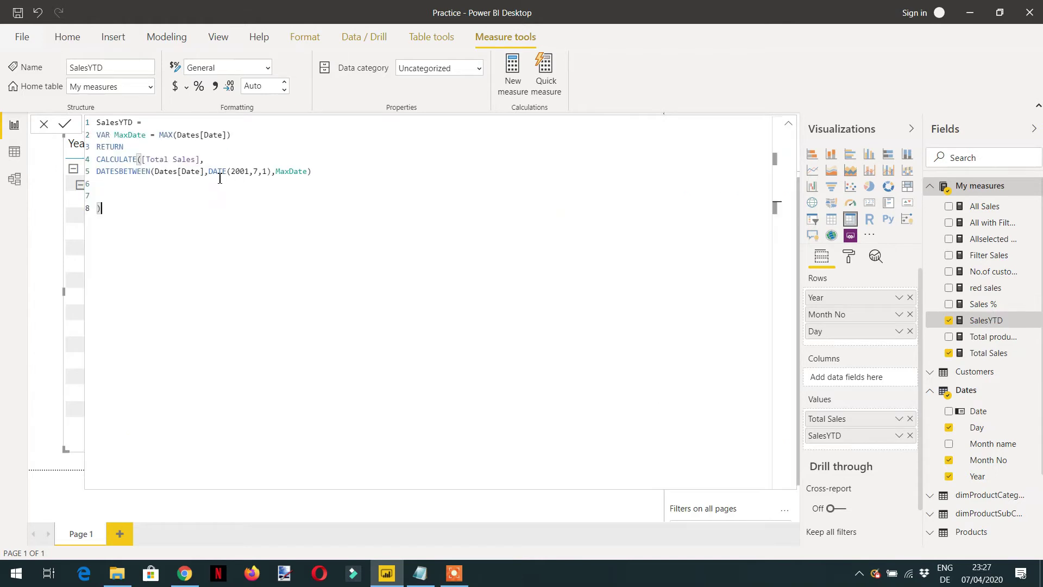
pyautogui.moveTo(213, 171); pyautogui.dragTo(258, 176)
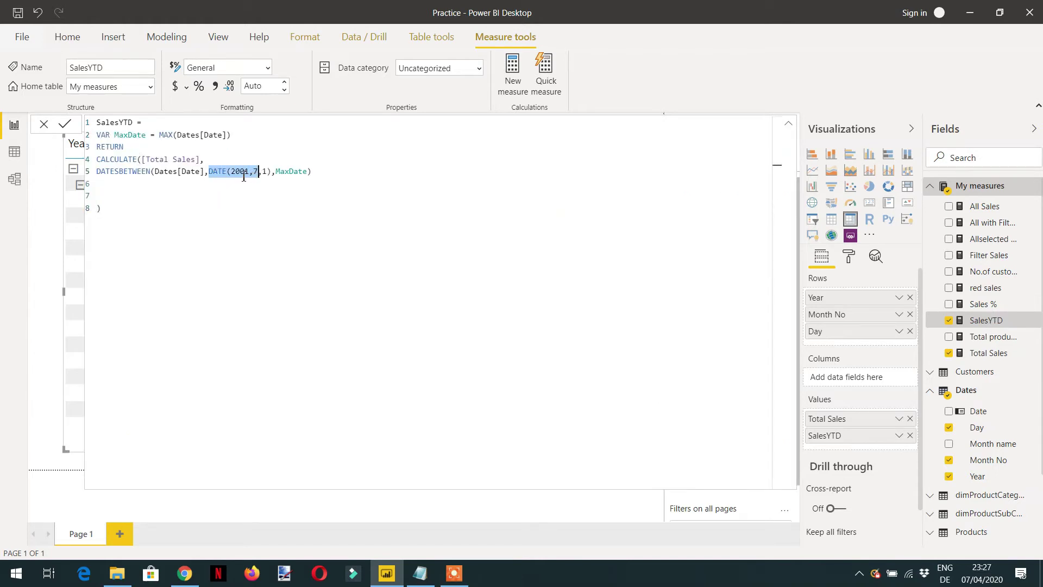
pyautogui.click(788, 130)
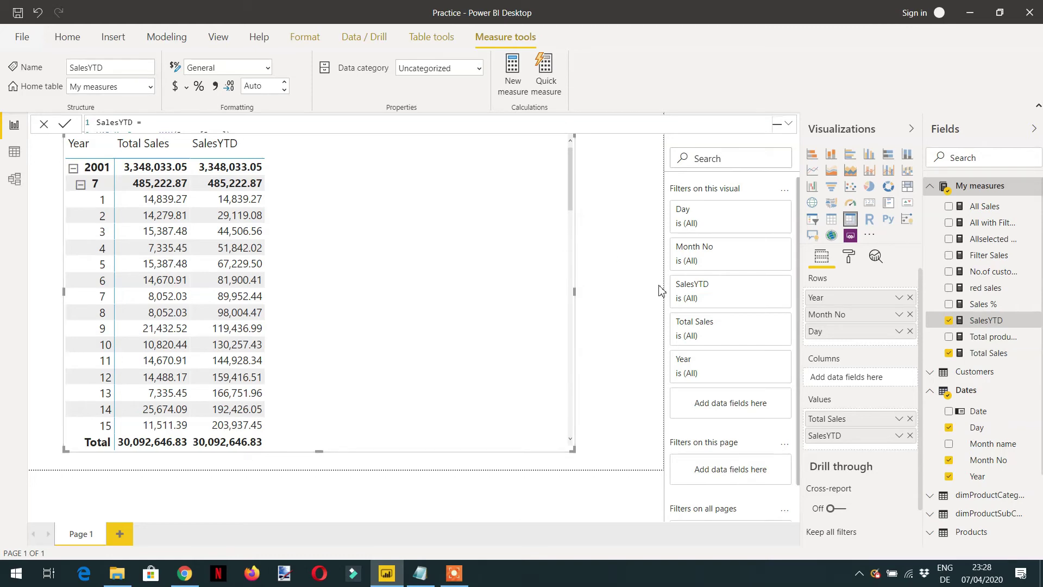
# Drill the matrix up to year level and expand 2001 and 2002 into months, comparing SalesYTD with Total Sales
pyautogui.click(605, 279)
pyautogui.click(382, 236)
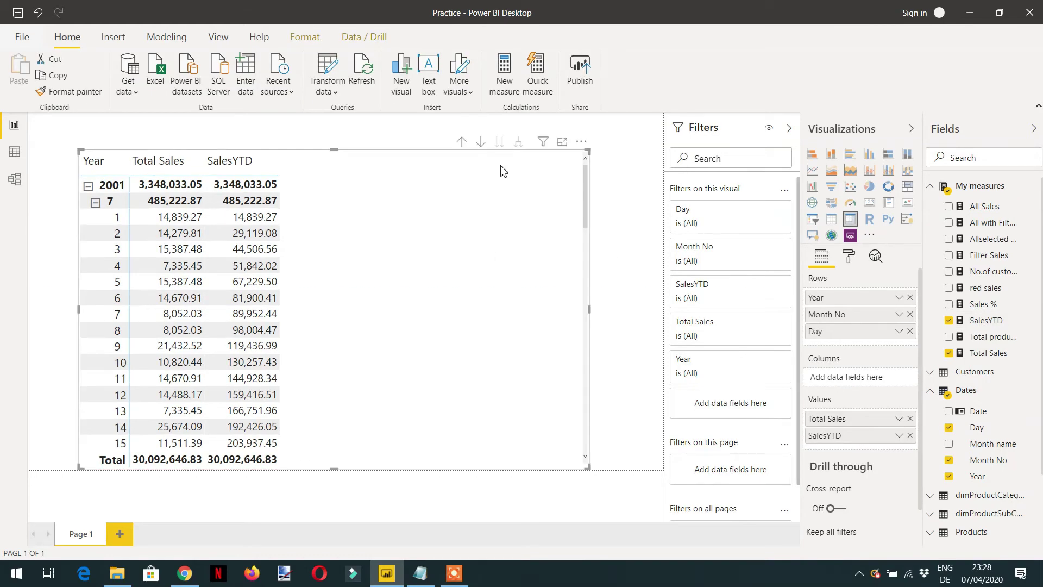
pyautogui.click(462, 141)
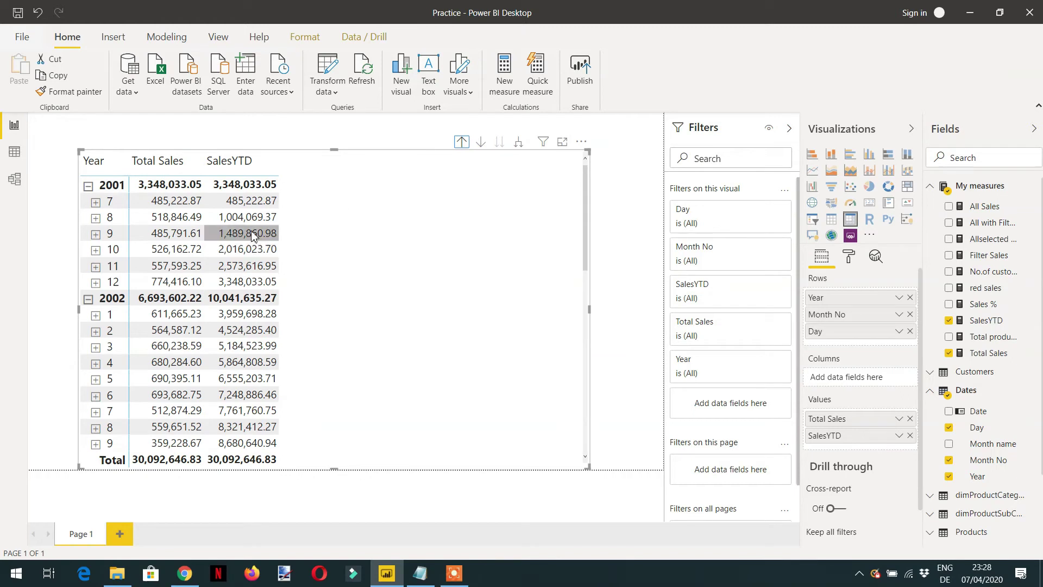
pyautogui.click(461, 142)
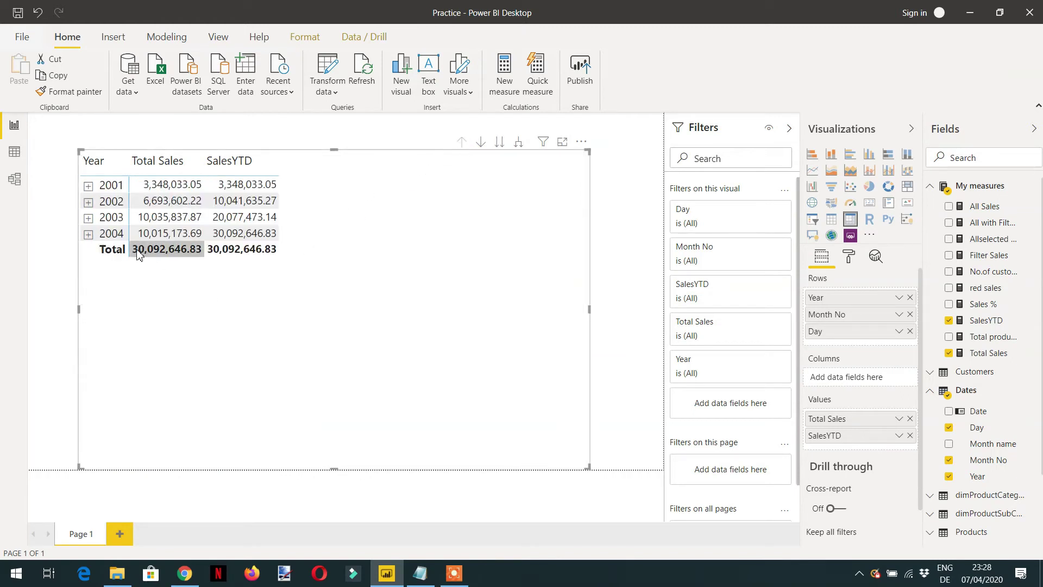
pyautogui.click(157, 187)
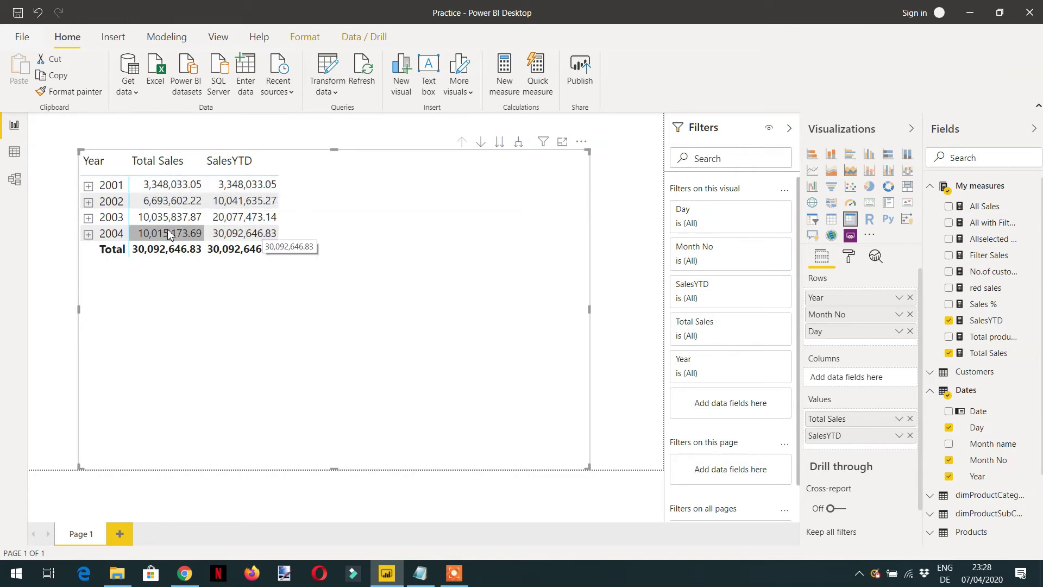
pyautogui.click(88, 186)
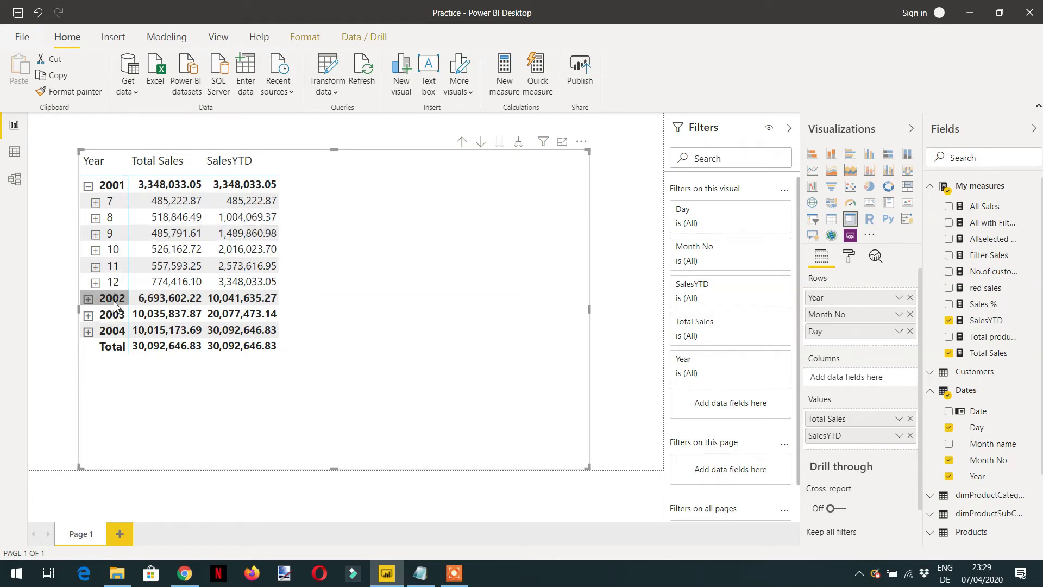
pyautogui.click(89, 300)
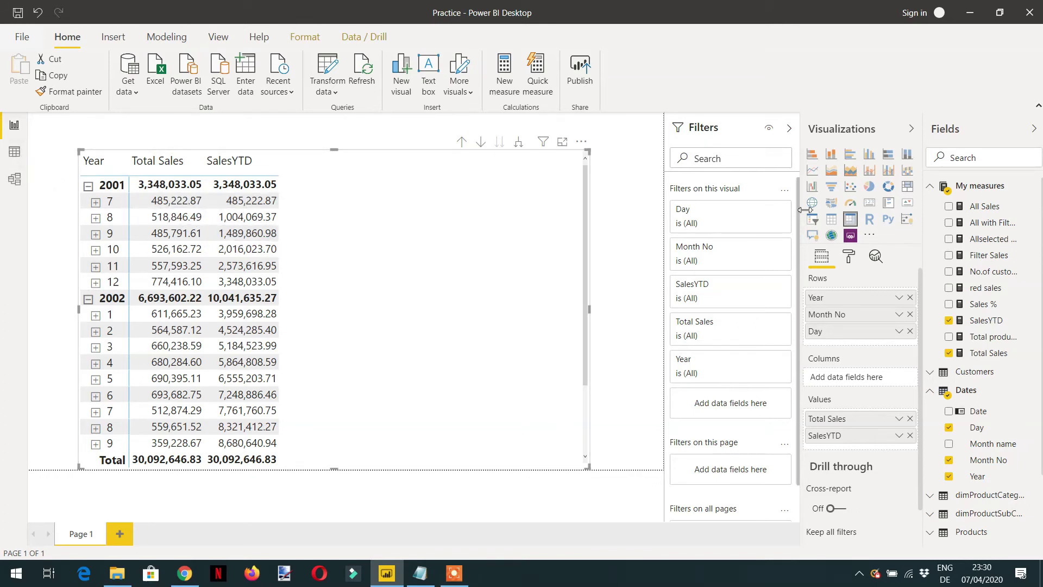
# Replace the year 2001 in the SalesYTD start date with YEAR(MaxDate), commit the measure and review the 2002 months
pyautogui.click(992, 324)
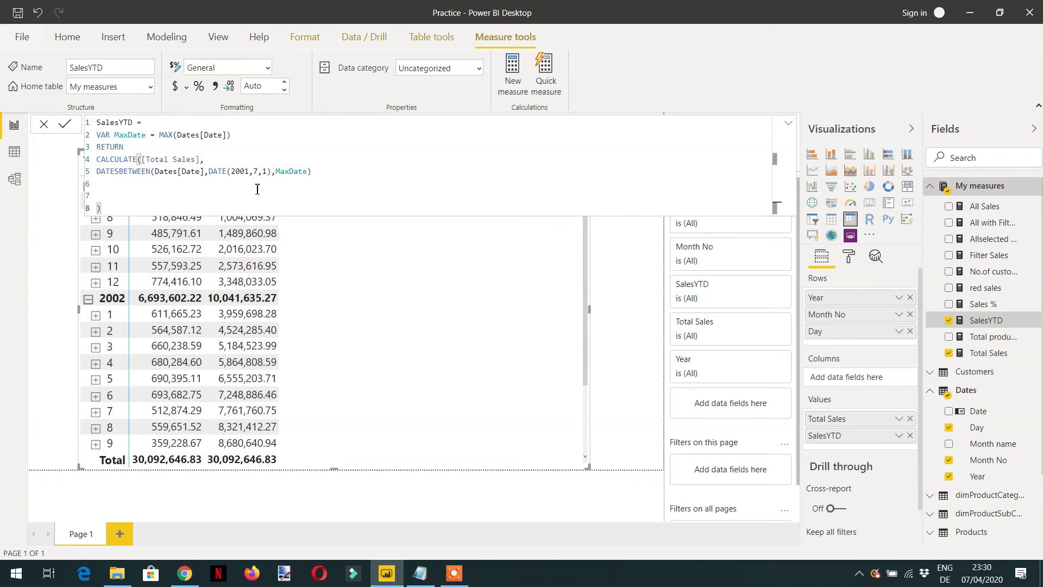
pyautogui.doubleClick(249, 172)
pyautogui.write('YEAR(')
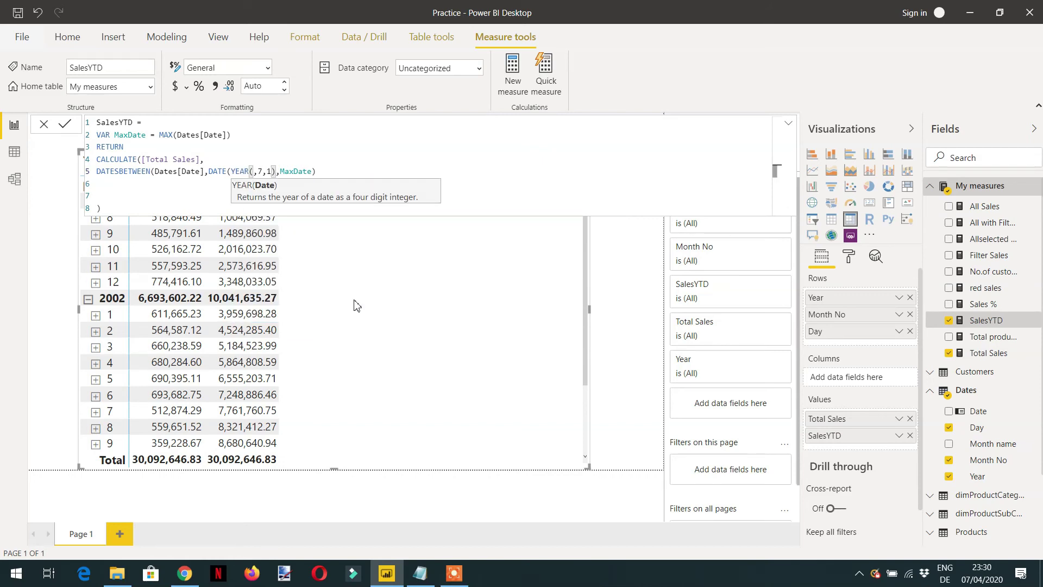
pyautogui.write('MaxD')
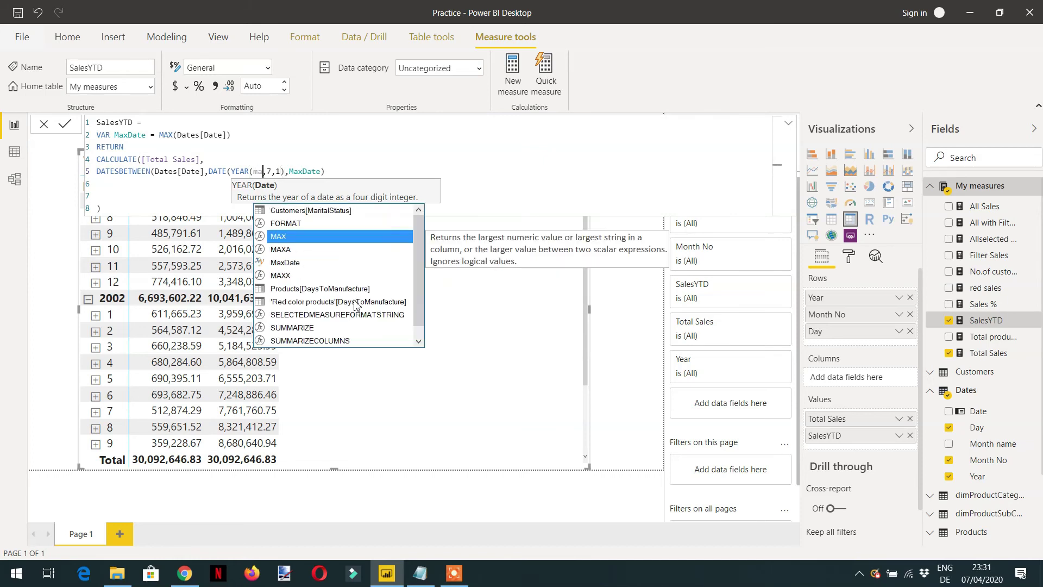
pyautogui.press('Tab')
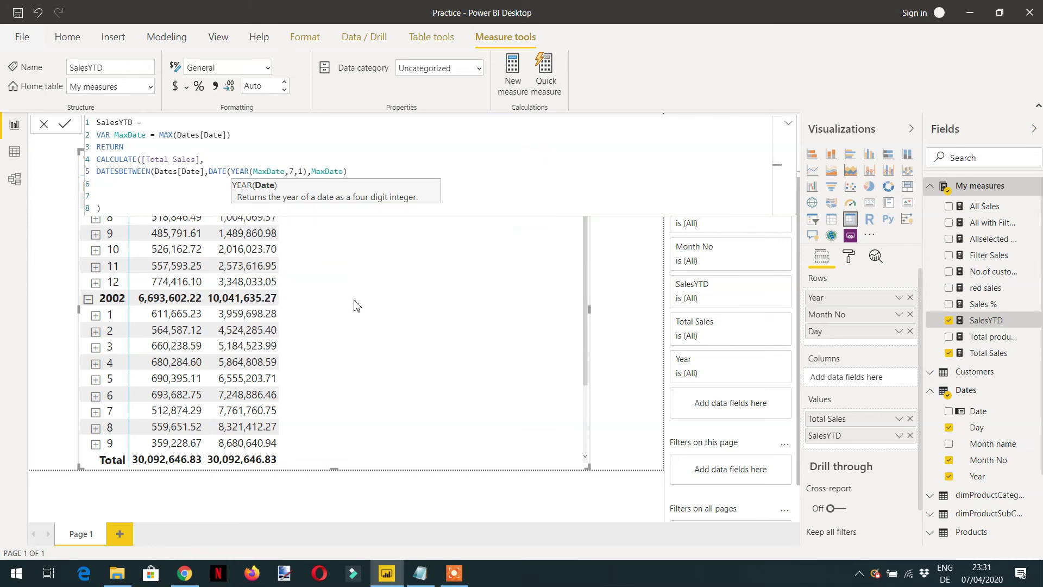
pyautogui.write(')')
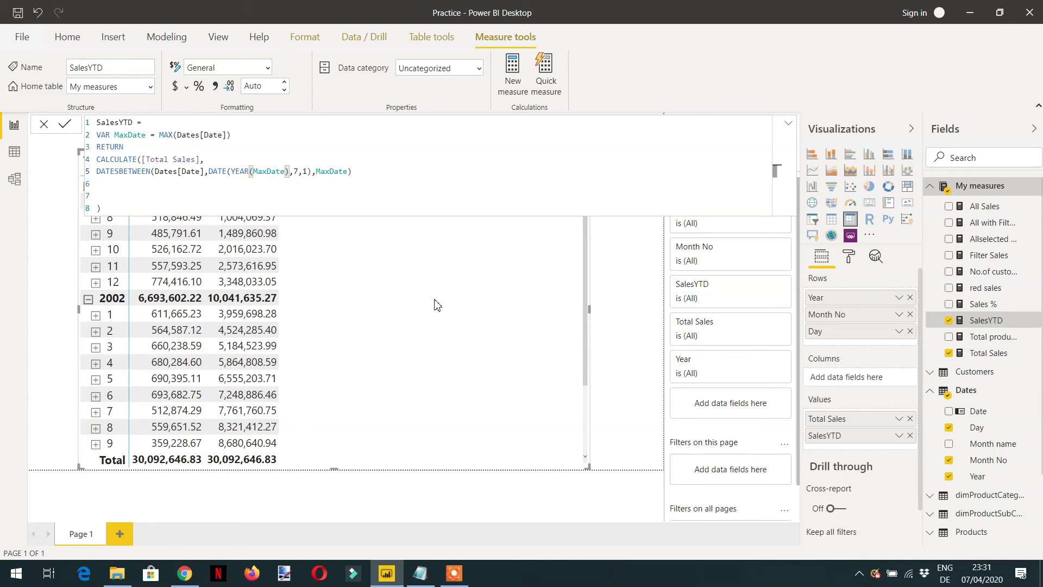
pyautogui.press('Return')
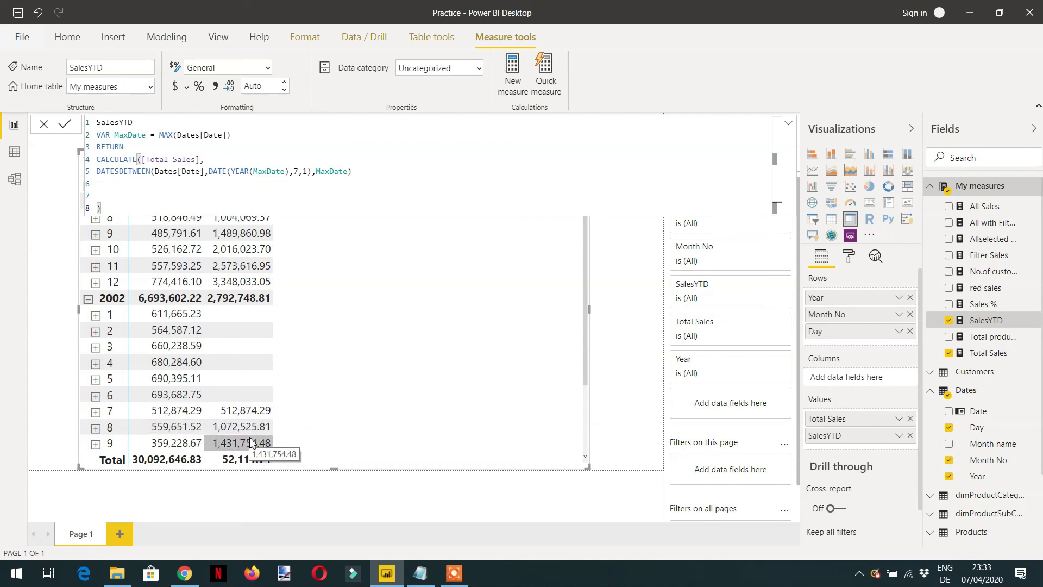
pyautogui.scroll(-1, 256, 416)
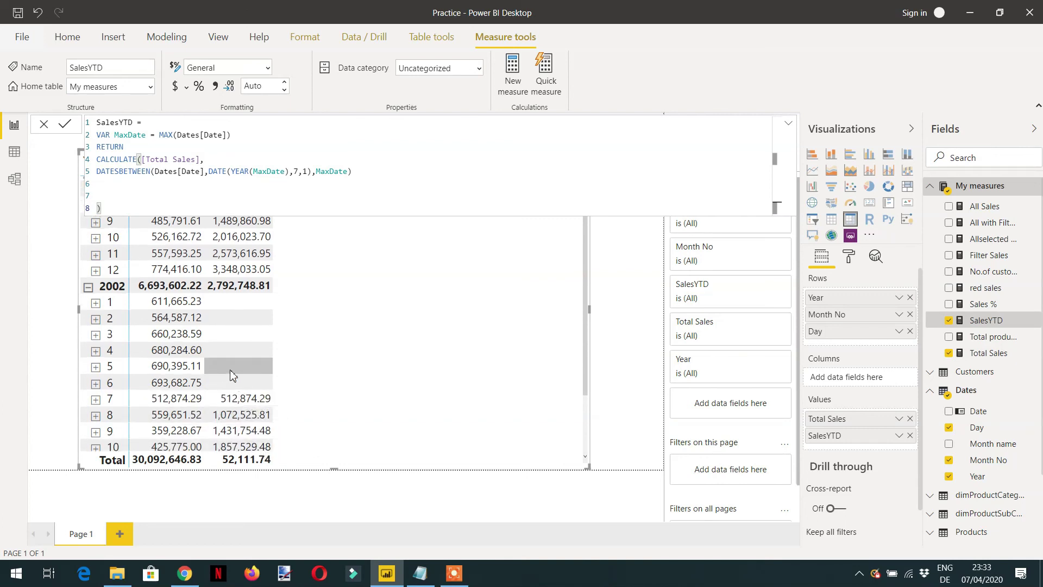